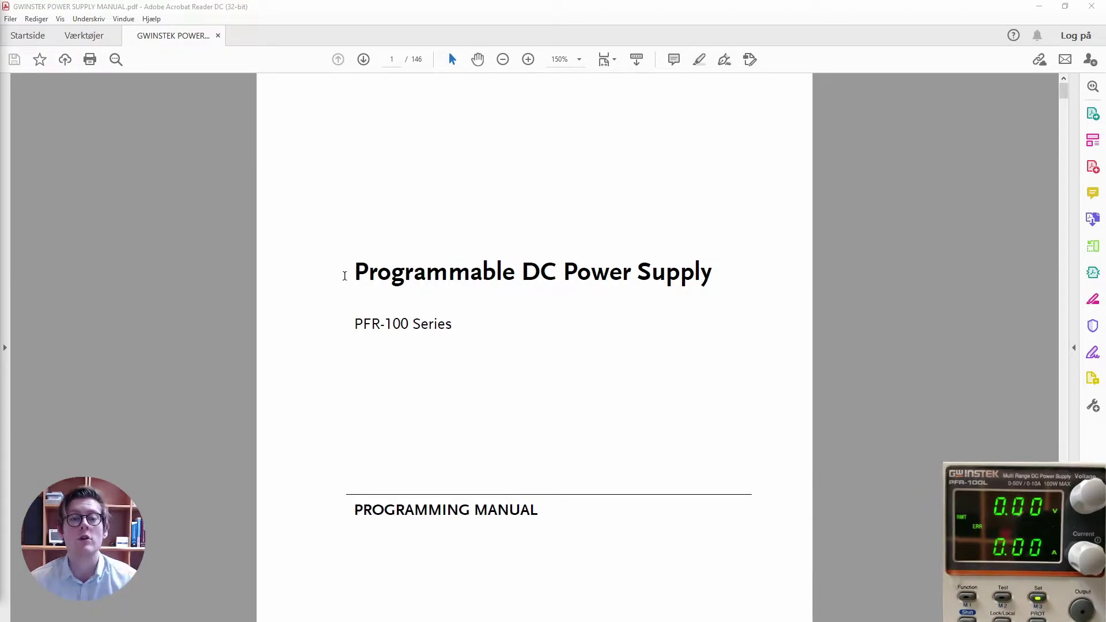
{"action": "scroll", "coordinate": [353, 271], "scroll_direction": "down", "scroll_amount": 4}
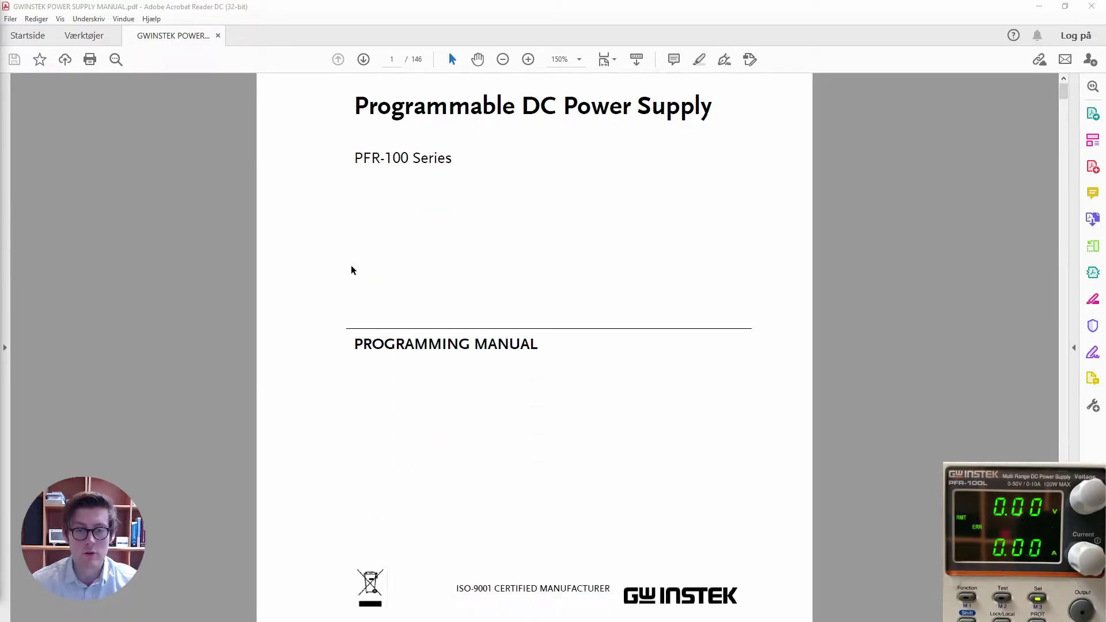
{"action": "scroll", "coordinate": [353, 269], "scroll_direction": "down", "scroll_amount": 3}
{"action": "scroll", "coordinate": [352, 271], "scroll_direction": "down", "scroll_amount": 5}
{"action": "scroll", "coordinate": [351, 268], "scroll_direction": "down", "scroll_amount": 4}
{"action": "scroll", "coordinate": [352, 268], "scroll_direction": "down", "scroll_amount": 4}
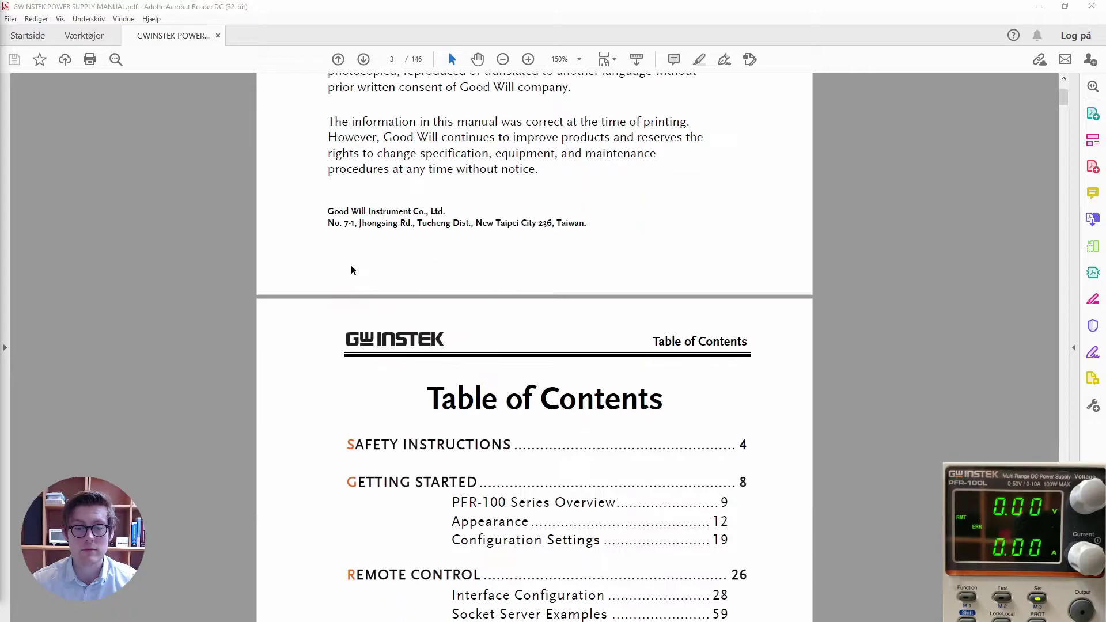
{"action": "scroll", "coordinate": [352, 268], "scroll_direction": "down", "scroll_amount": 3}
{"action": "scroll", "coordinate": [390, 296], "scroll_direction": "down", "scroll_amount": 2}
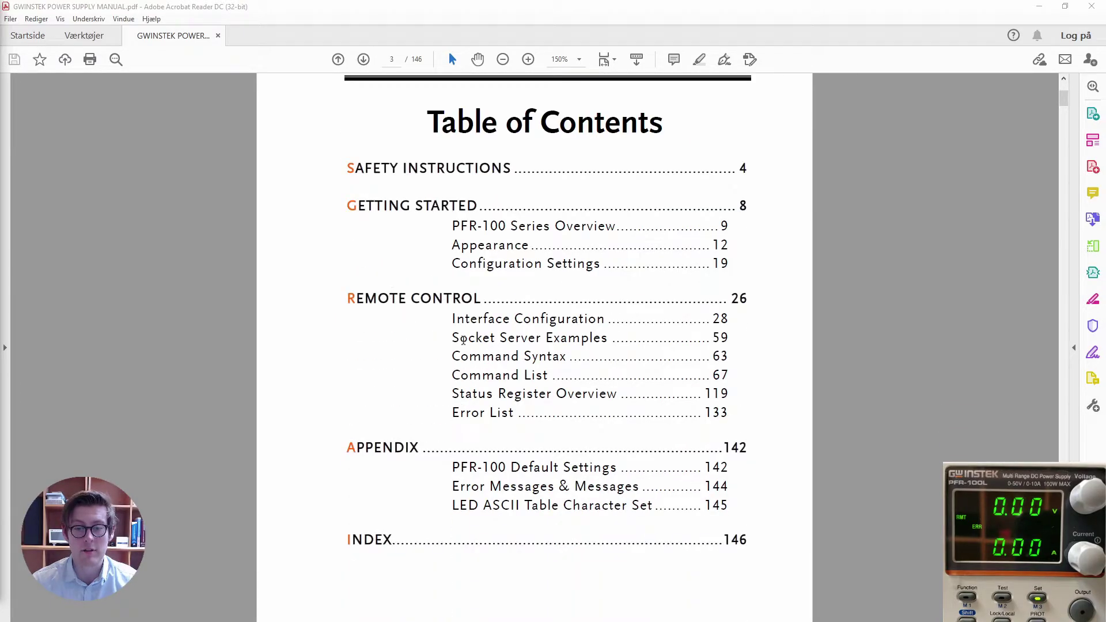
Jump to the Interface Configuration chapter for the USB remote interface steps on page 28
{"action": "left_click", "coordinate": [441, 319]}
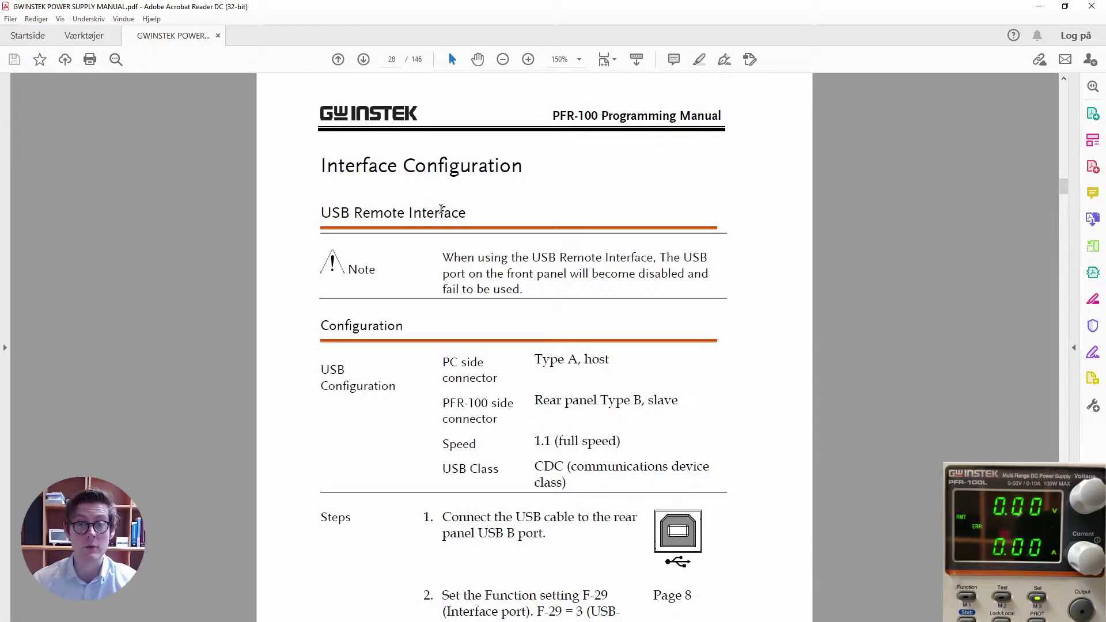
{"action": "scroll", "coordinate": [393, 233], "scroll_direction": "down", "scroll_amount": 5}
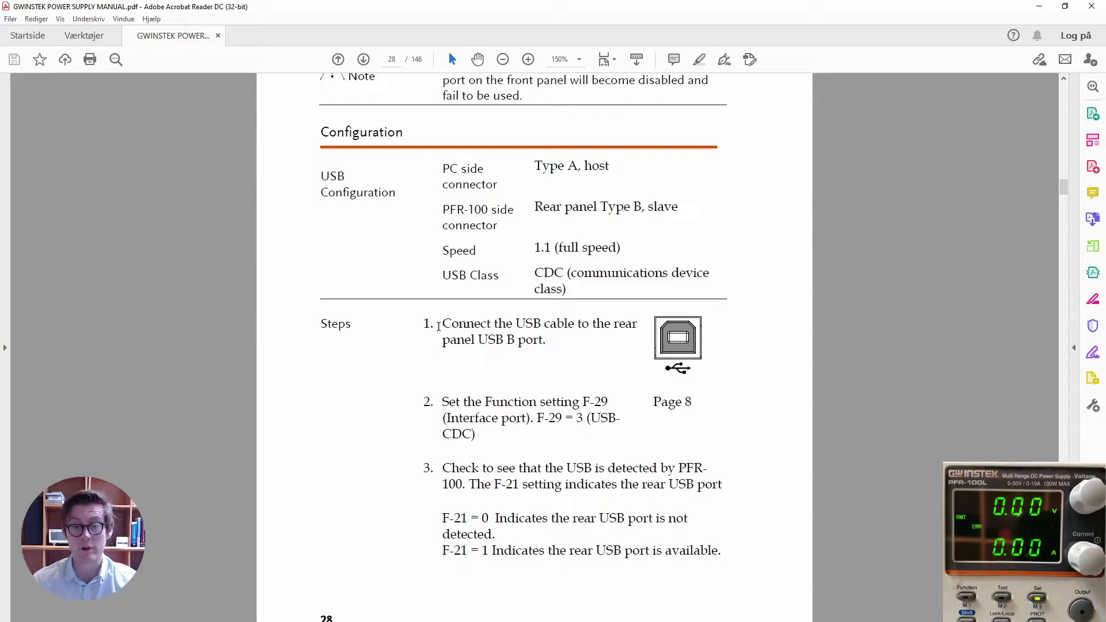
{"action": "scroll", "coordinate": [438, 326], "scroll_direction": "down", "scroll_amount": 1}
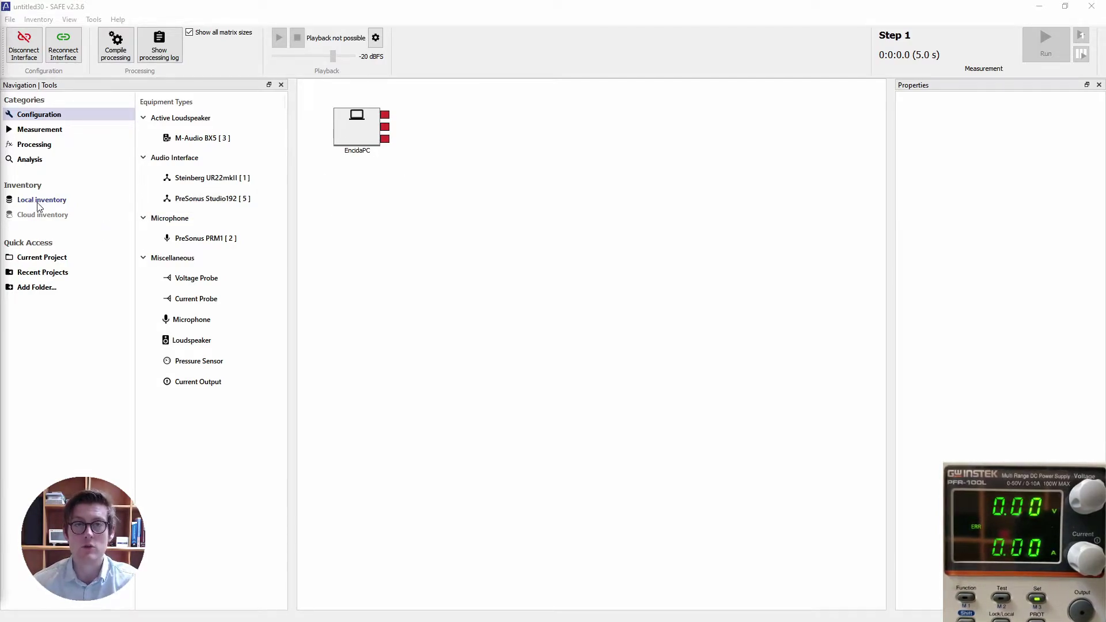
Register a GW-INSTEK PFR-100L VISA device, number 4, serial GEU200997, with loaded parameters
{"action": "left_click", "coordinate": [414, 6]}
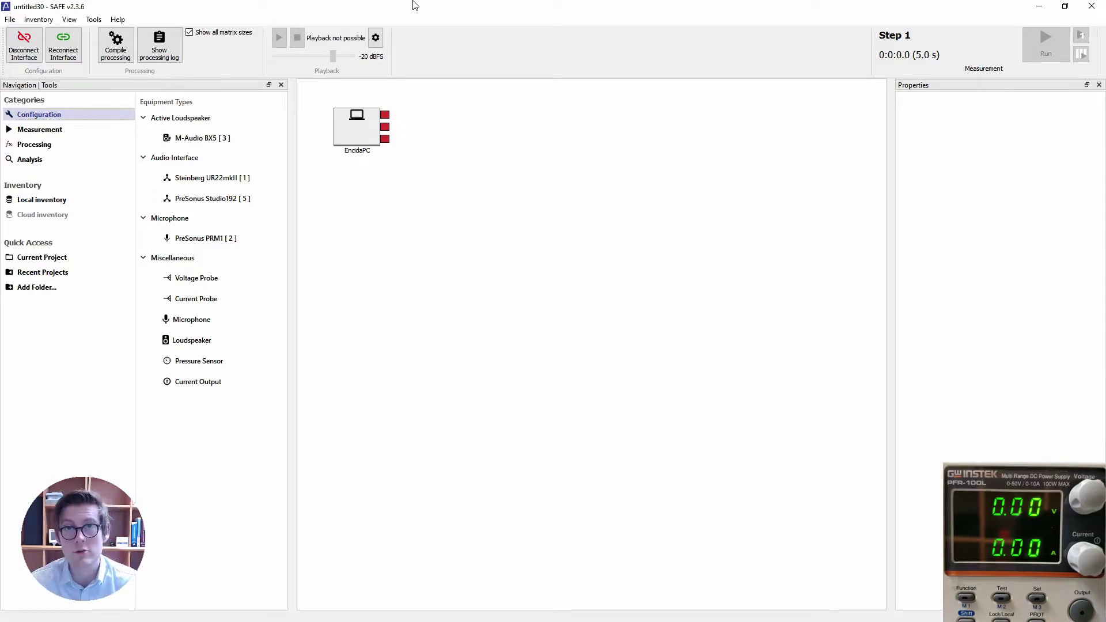
{"action": "left_click", "coordinate": [39, 21]}
{"action": "mouse_move", "coordinate": [71, 33]}
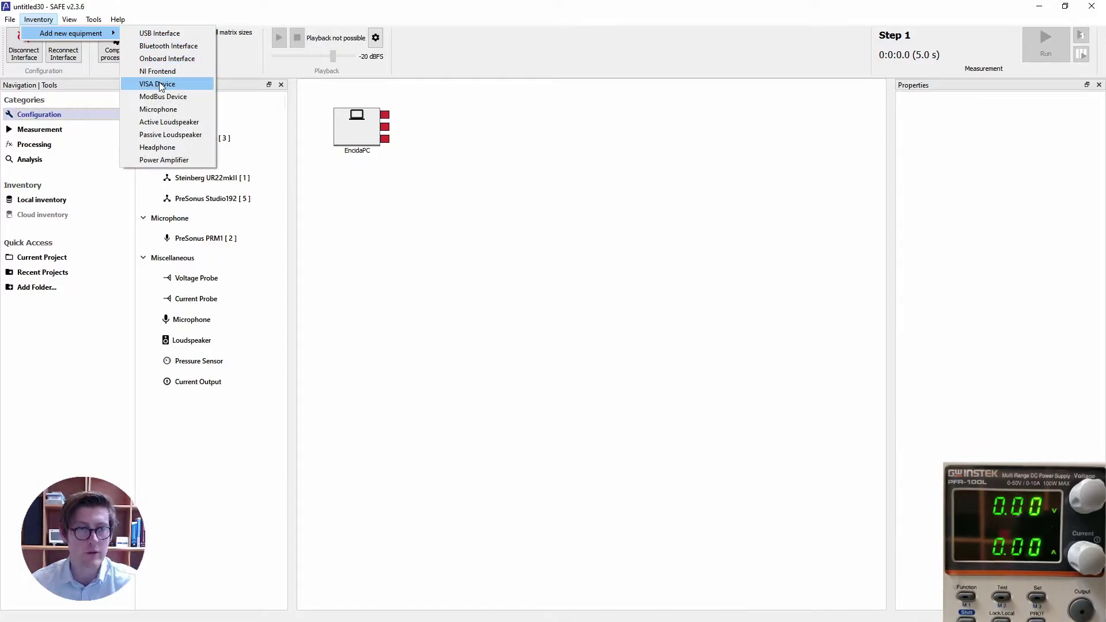
{"action": "left_click", "coordinate": [160, 86]}
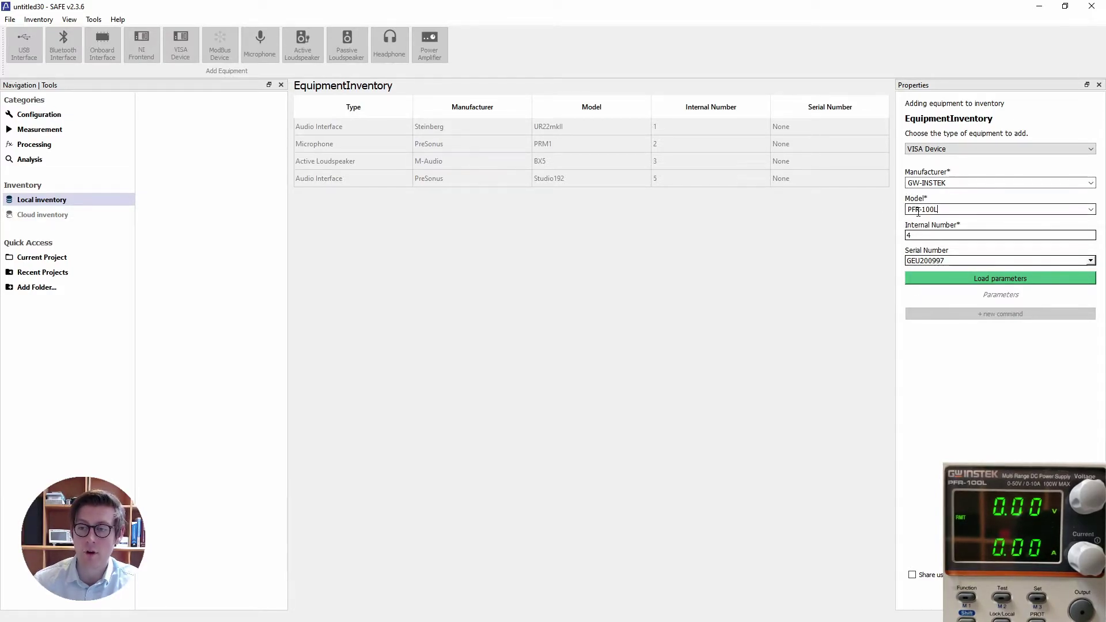
{"action": "left_click", "coordinate": [979, 283]}
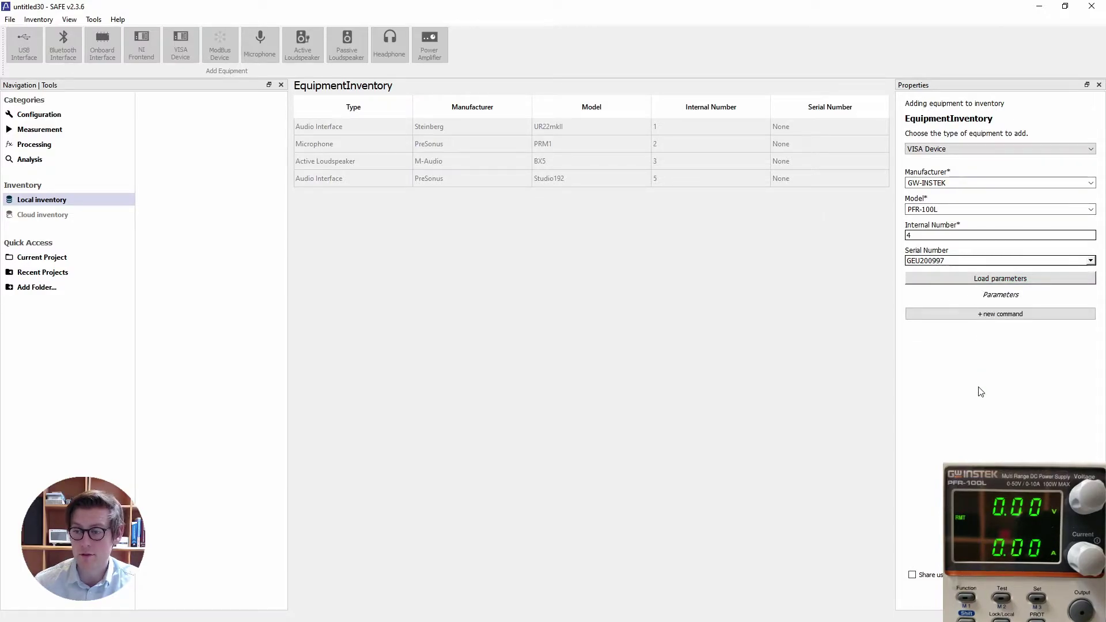
{"action": "left_click", "coordinate": [1021, 597]}
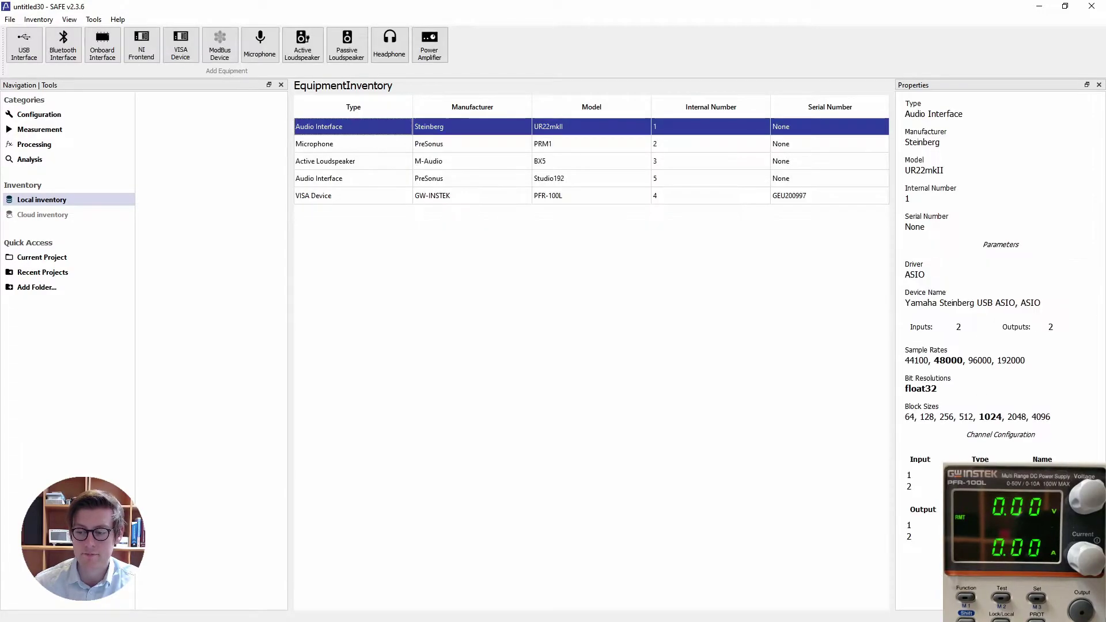
Drag the PFR-100L onto the configuration canvas and reconnect it to EnodaPC
{"action": "left_click", "coordinate": [34, 115]}
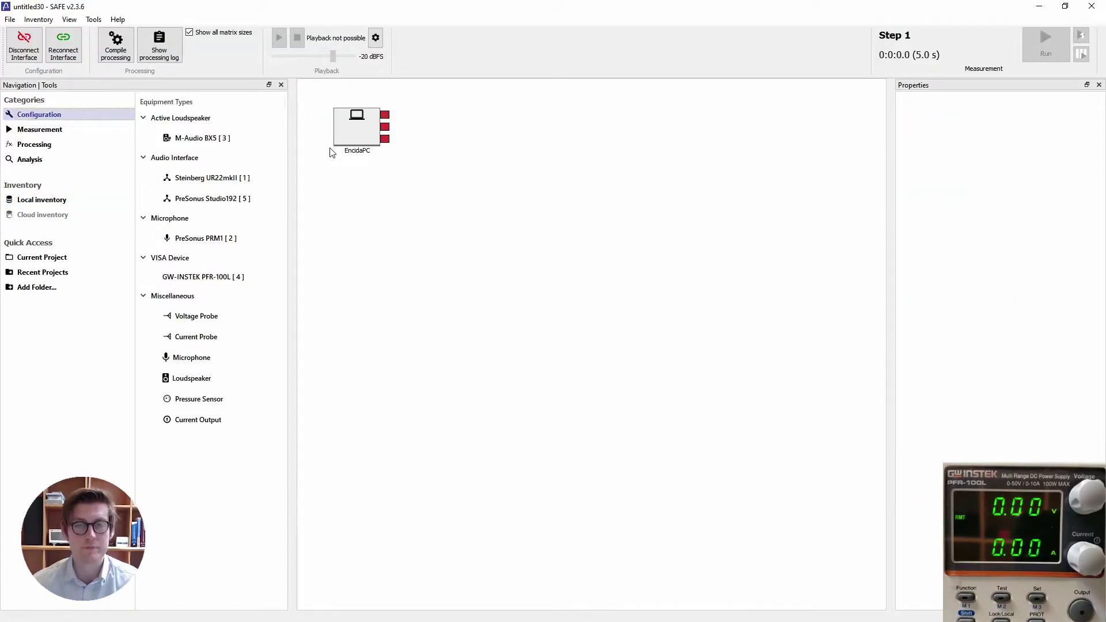
{"action": "mouse_move", "coordinate": [357, 130]}
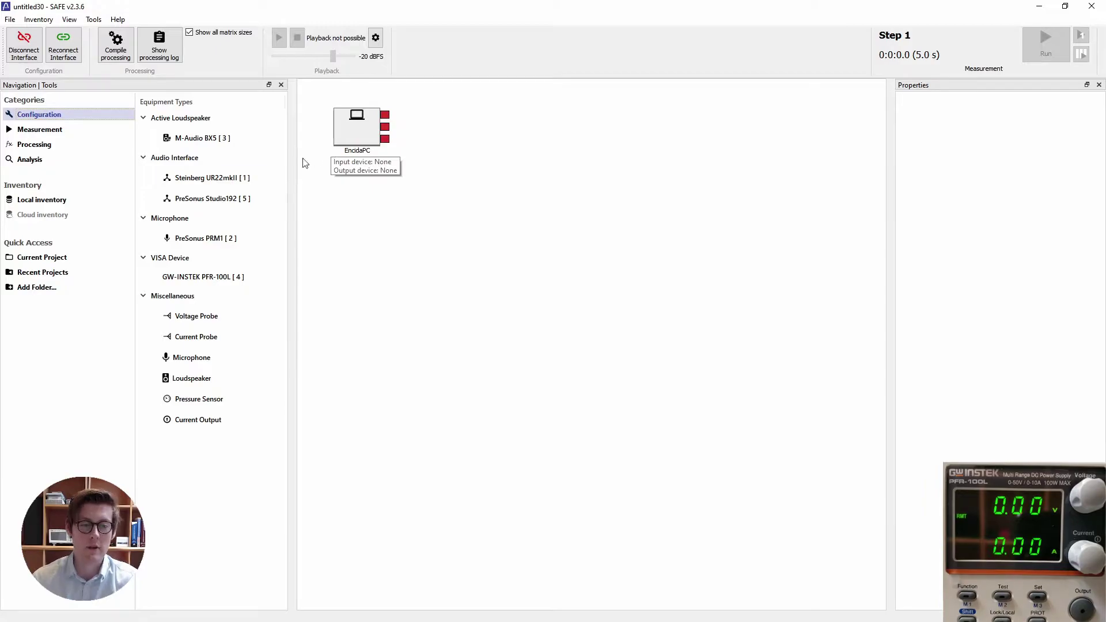
{"action": "left_click", "coordinate": [168, 278]}
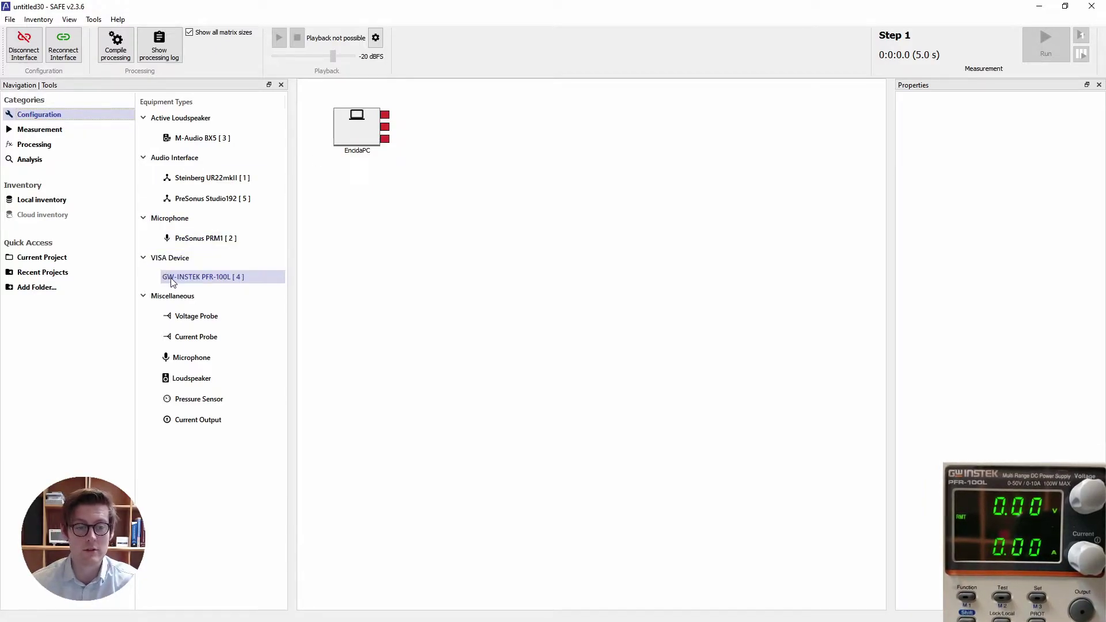
{"action": "left_click_drag", "start_coordinate": [168, 280], "coordinate": [505, 235]}
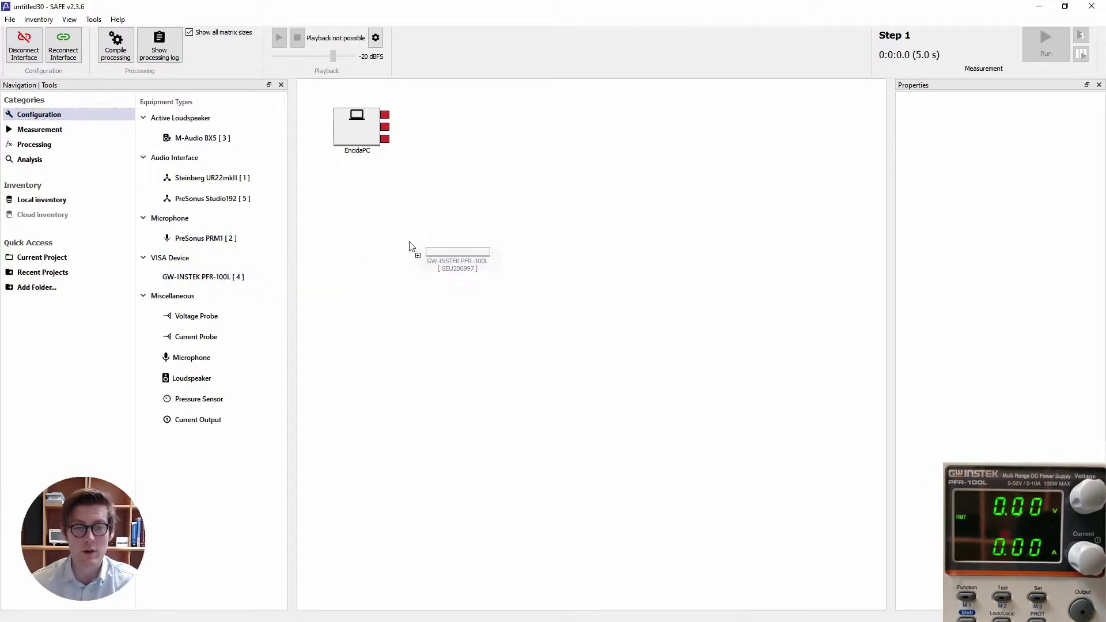
{"action": "left_click", "coordinate": [72, 50]}
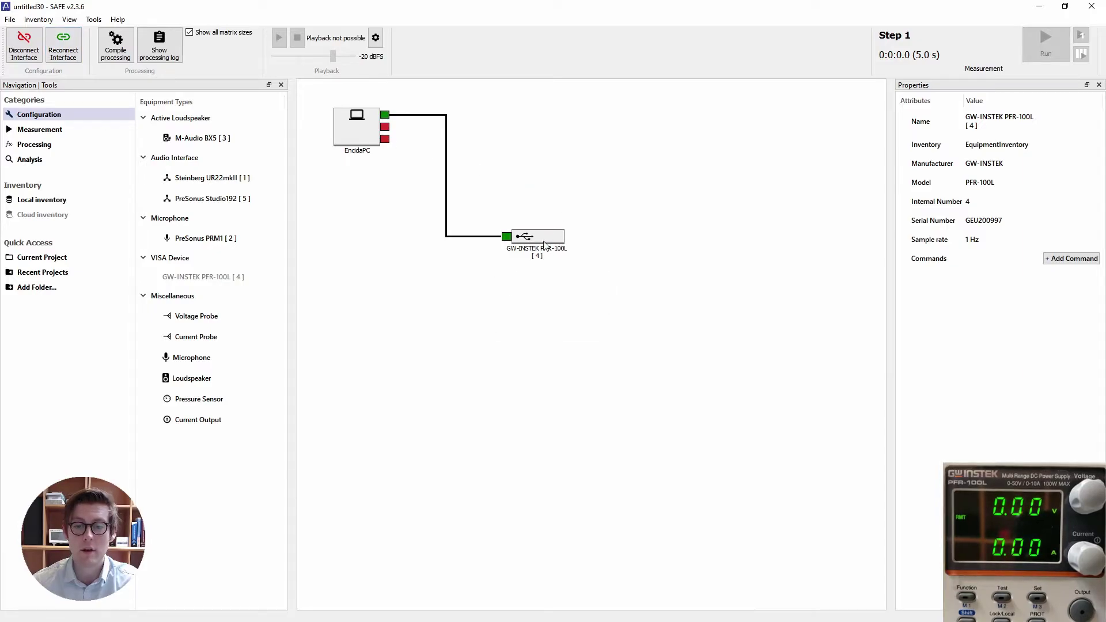
{"action": "mouse_move", "coordinate": [550, 243]}
{"action": "left_mouse_down"}
{"action": "mouse_move", "coordinate": [570, 288]}
{"action": "mouse_move", "coordinate": [592, 270]}
{"action": "left_mouse_up"}
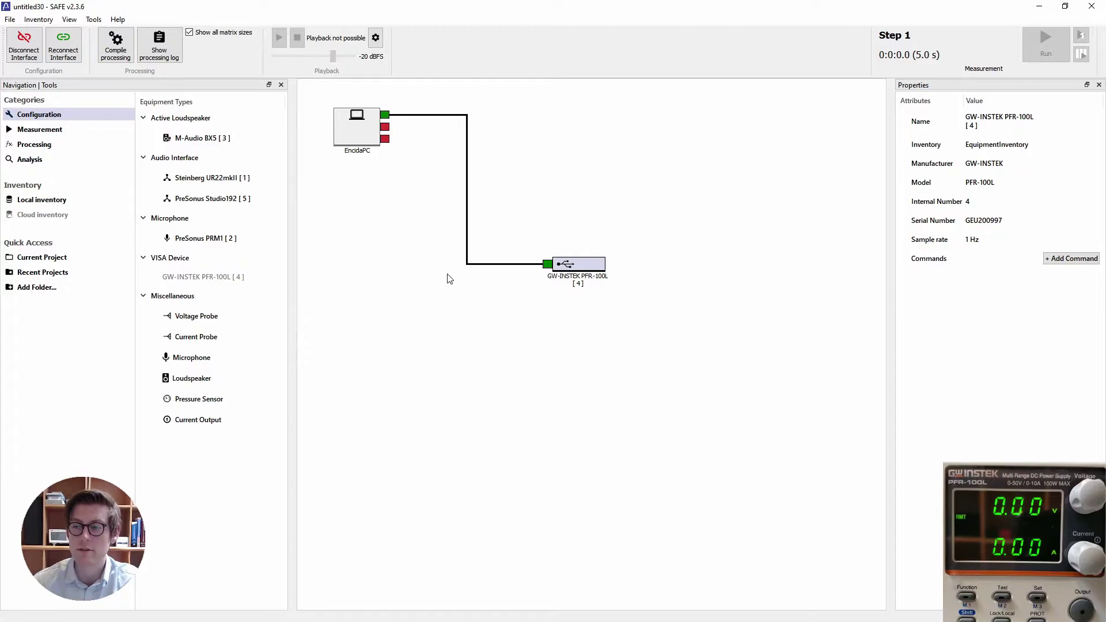
Create a new PFR-100L command with *RST syntax, named Reset, with a description
{"action": "left_click", "coordinate": [1071, 259]}
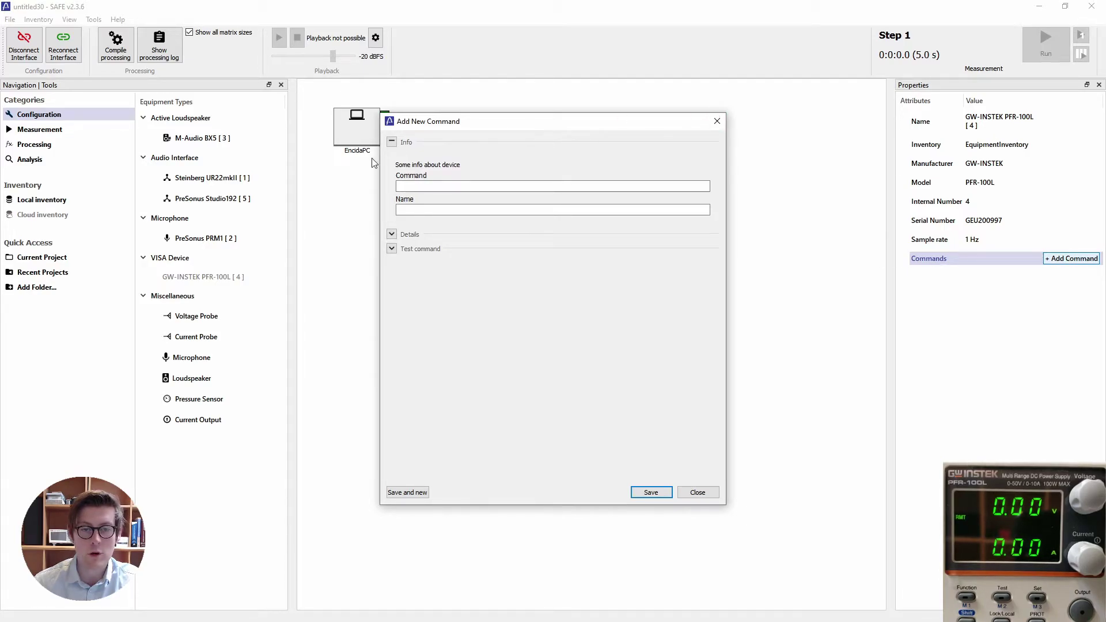
{"action": "left_click", "coordinate": [403, 185]}
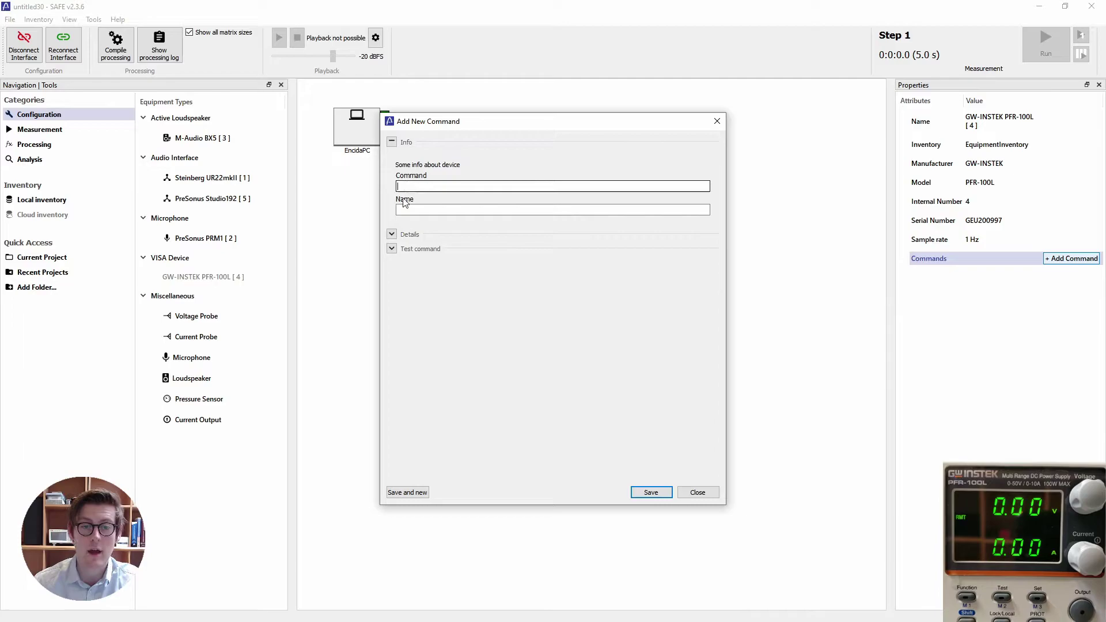
{"action": "left_click", "coordinate": [401, 211]}
{"action": "key", "text": "shift+Tab"}
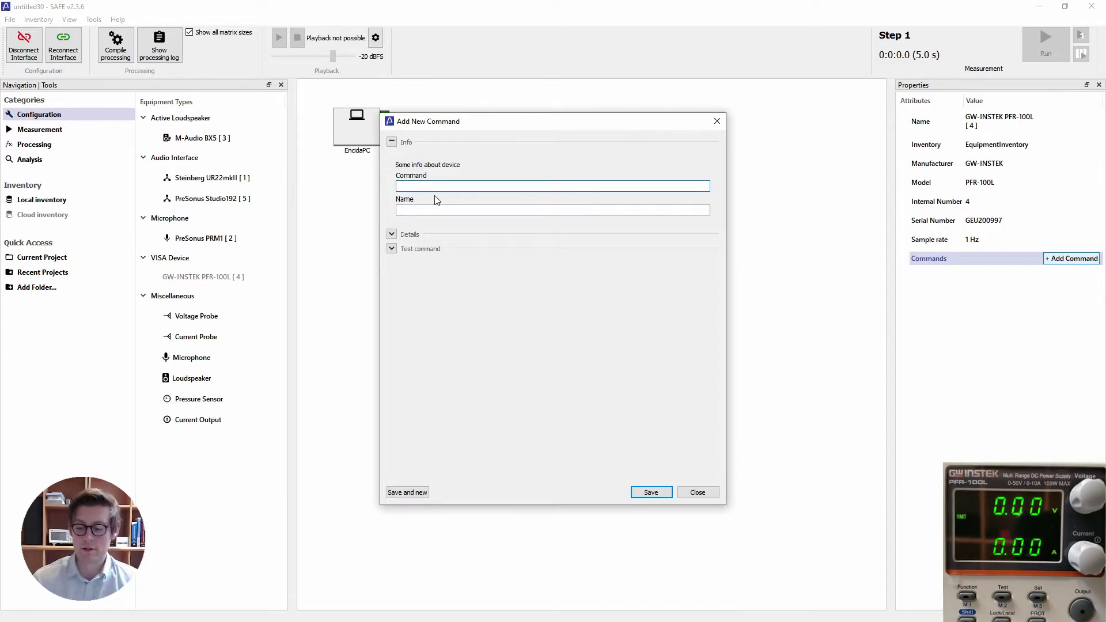
{"action": "type", "text": "*"}
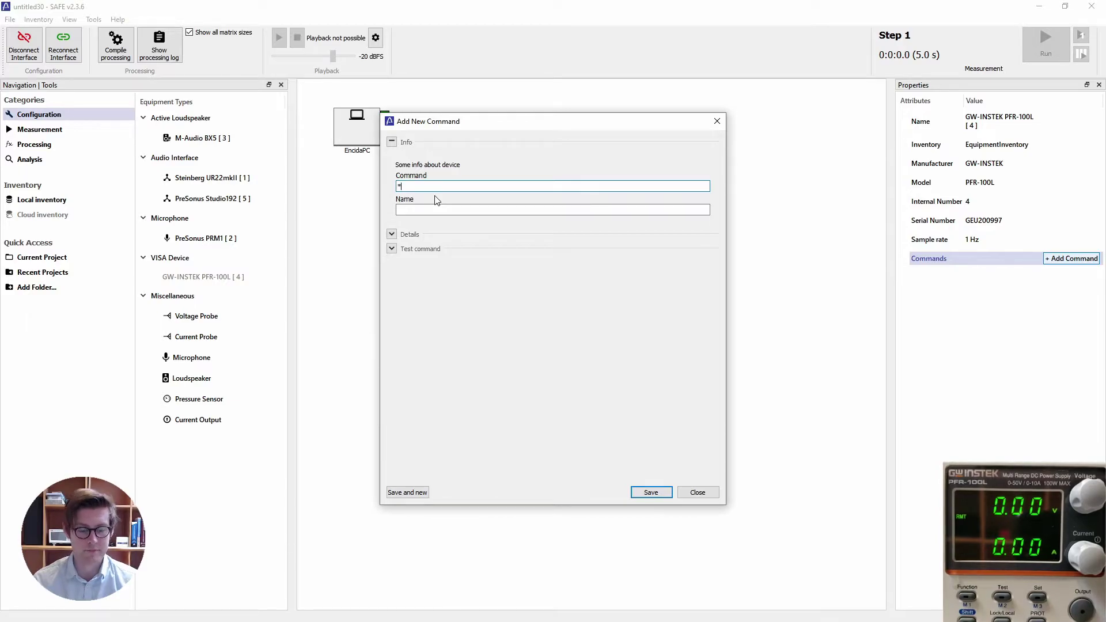
{"action": "type", "text": "RST"}
{"action": "left_click", "coordinate": [425, 211]}
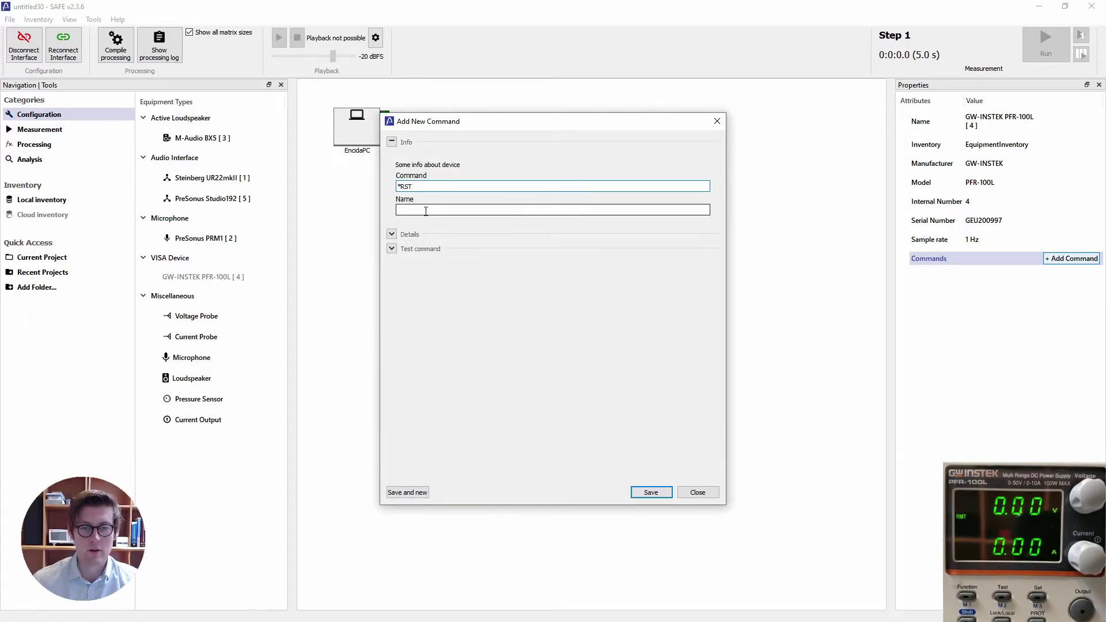
{"action": "type", "text": "R"}
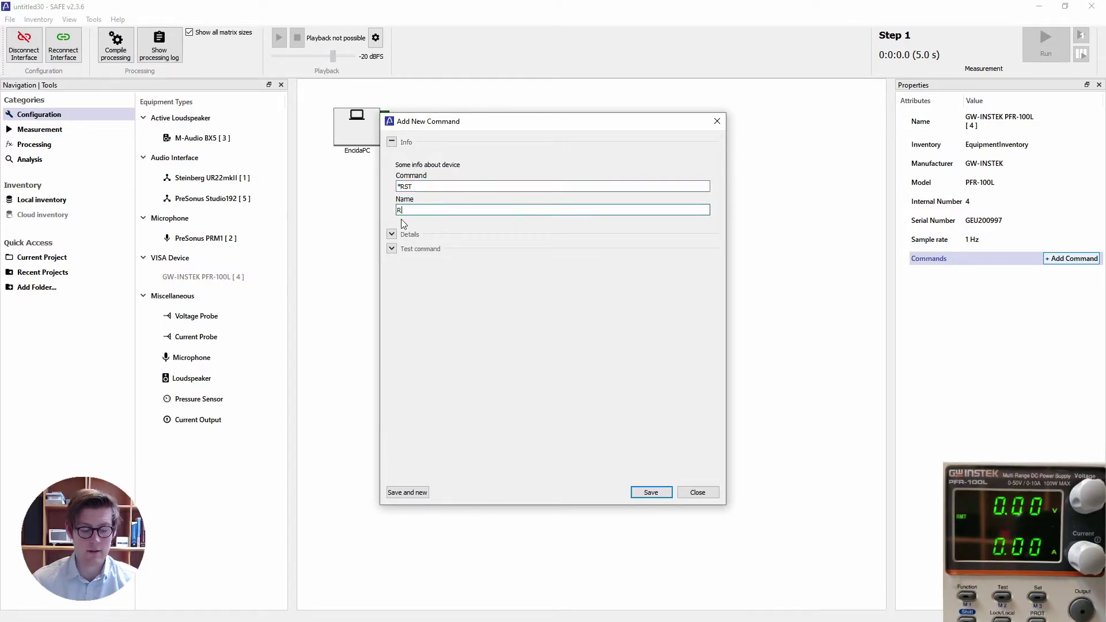
{"action": "type", "text": "eset"}
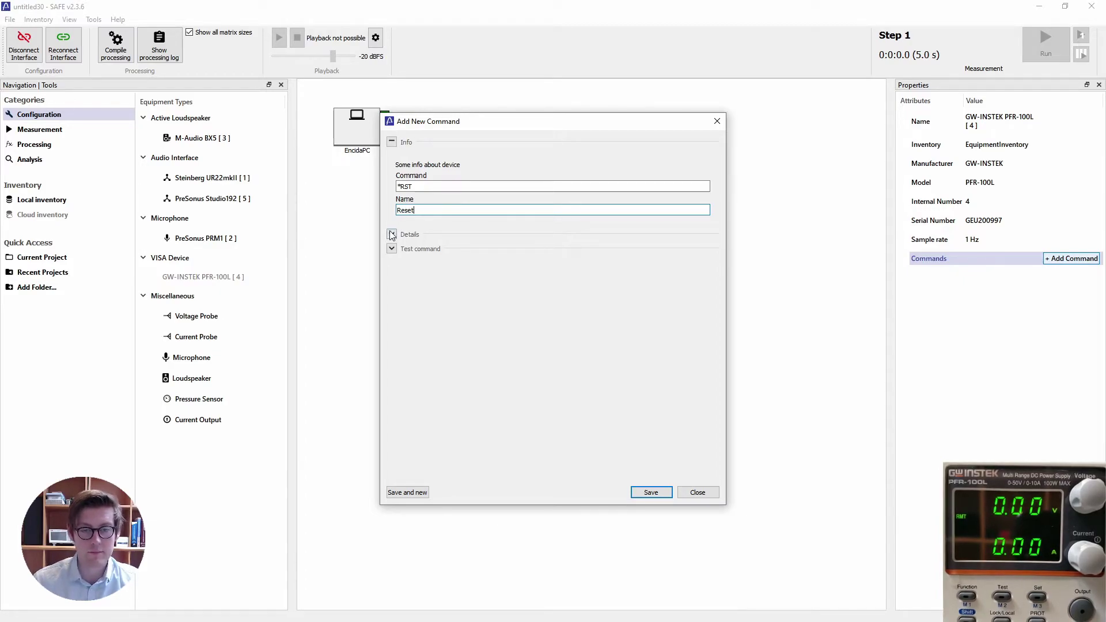
{"action": "left_click", "coordinate": [391, 233]}
{"action": "left_click", "coordinate": [420, 290]}
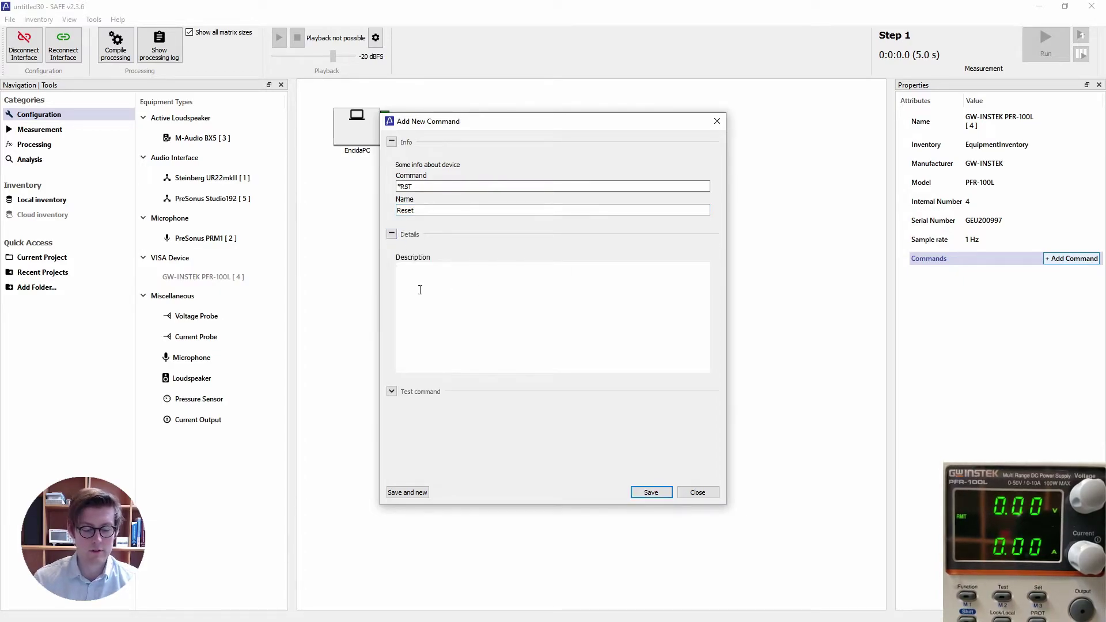
{"action": "type", "text": "This is reset"}
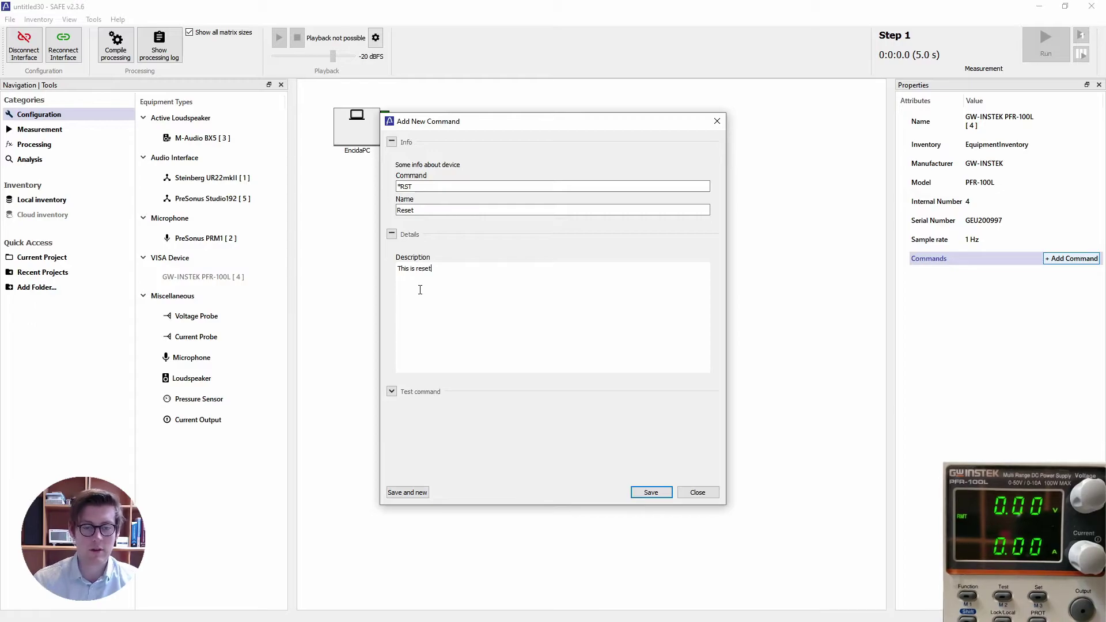
Test the *RST command on the power supply, then use Save and new
{"action": "left_click", "coordinate": [391, 392]}
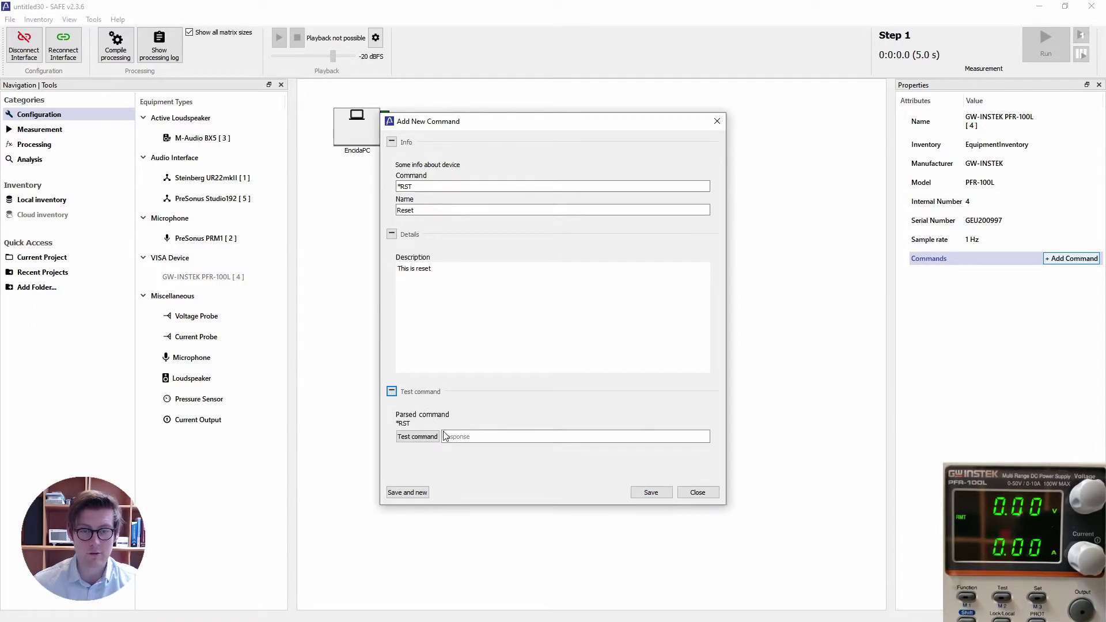
{"action": "left_click", "coordinate": [412, 438]}
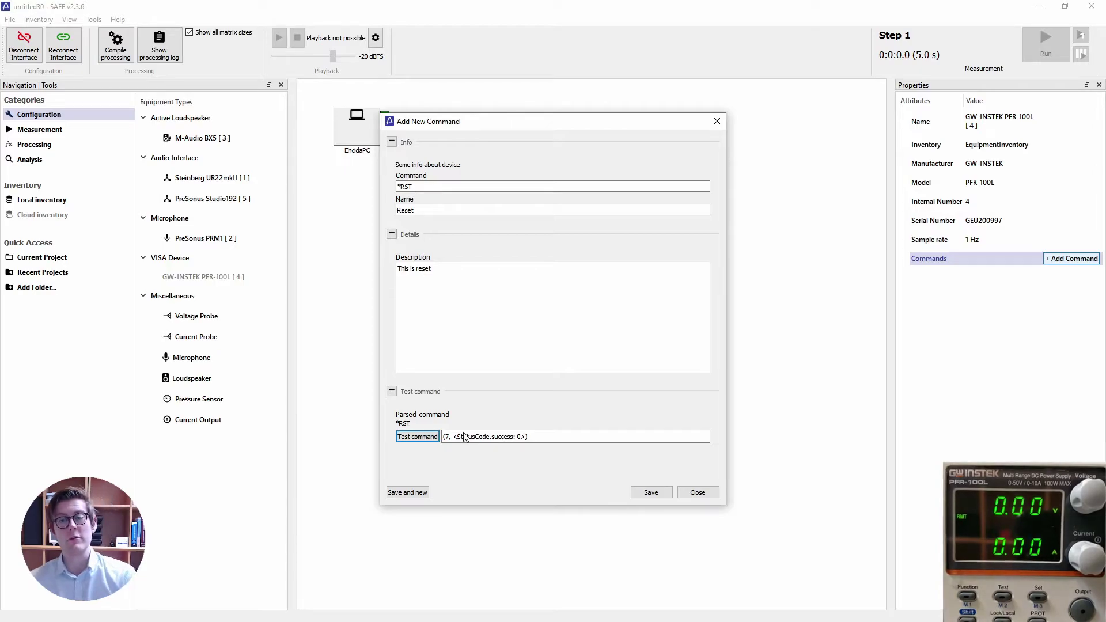
{"action": "left_click", "coordinate": [399, 494]}
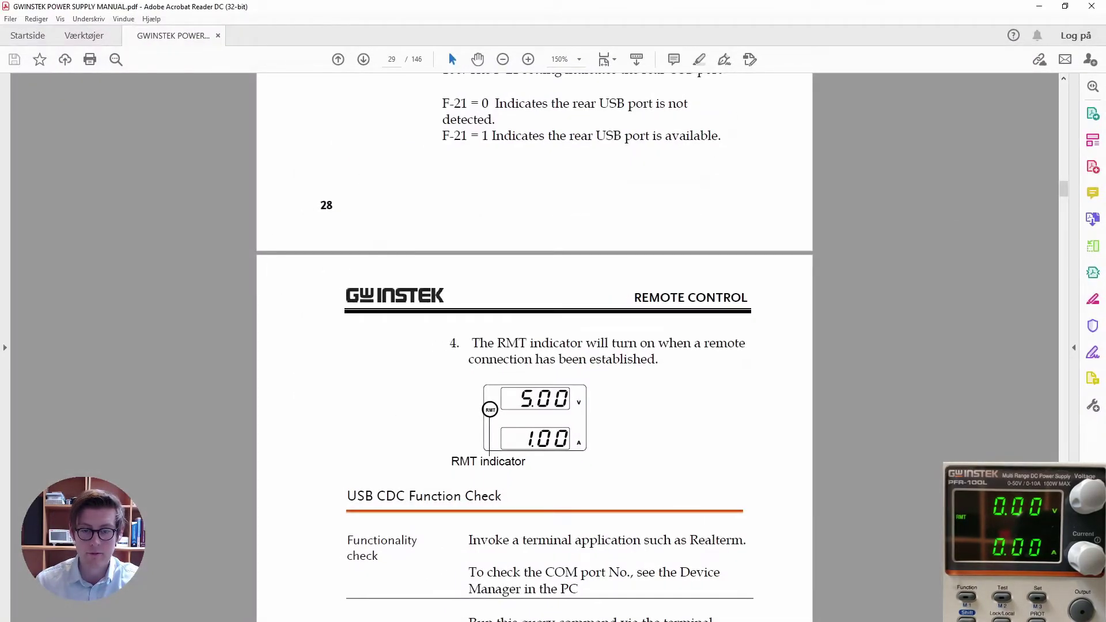
Browse the Command List on page 67, then select the VOLTage syntax on page 94
{"action": "left_click", "coordinate": [394, 58]}
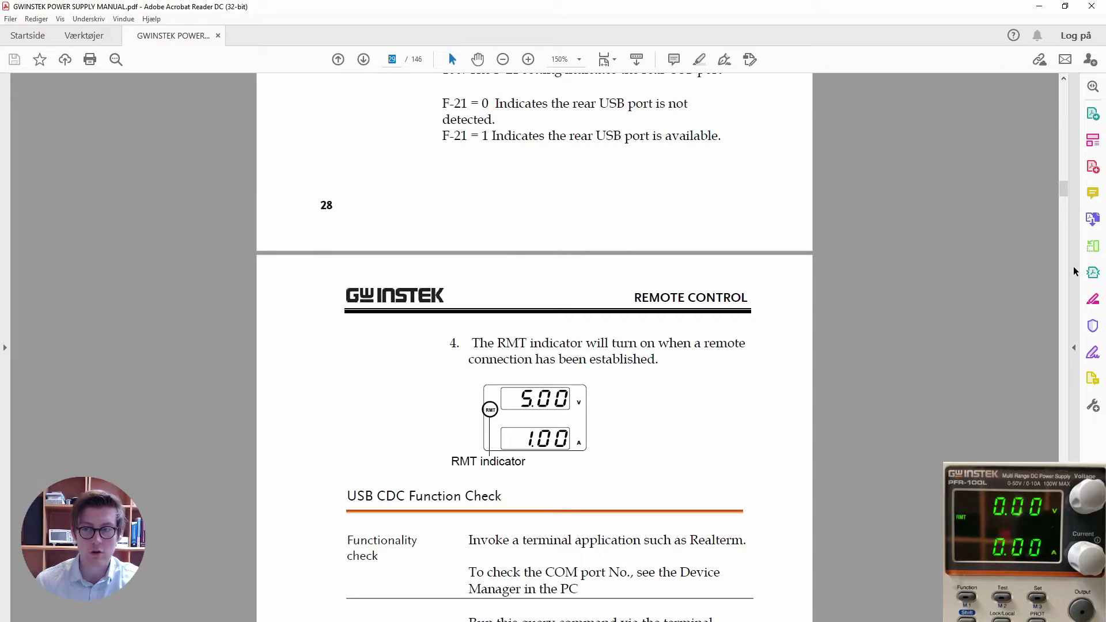
{"action": "type", "text": "467"}
{"action": "key", "text": "Return"}
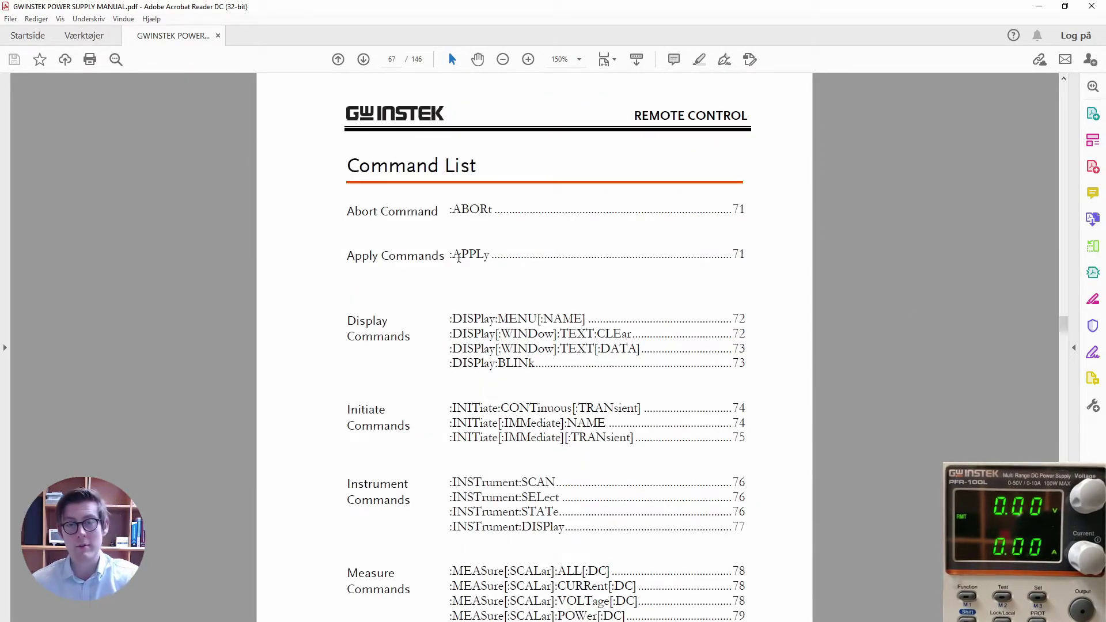
{"action": "scroll", "coordinate": [465, 286], "scroll_direction": "down", "scroll_amount": 3}
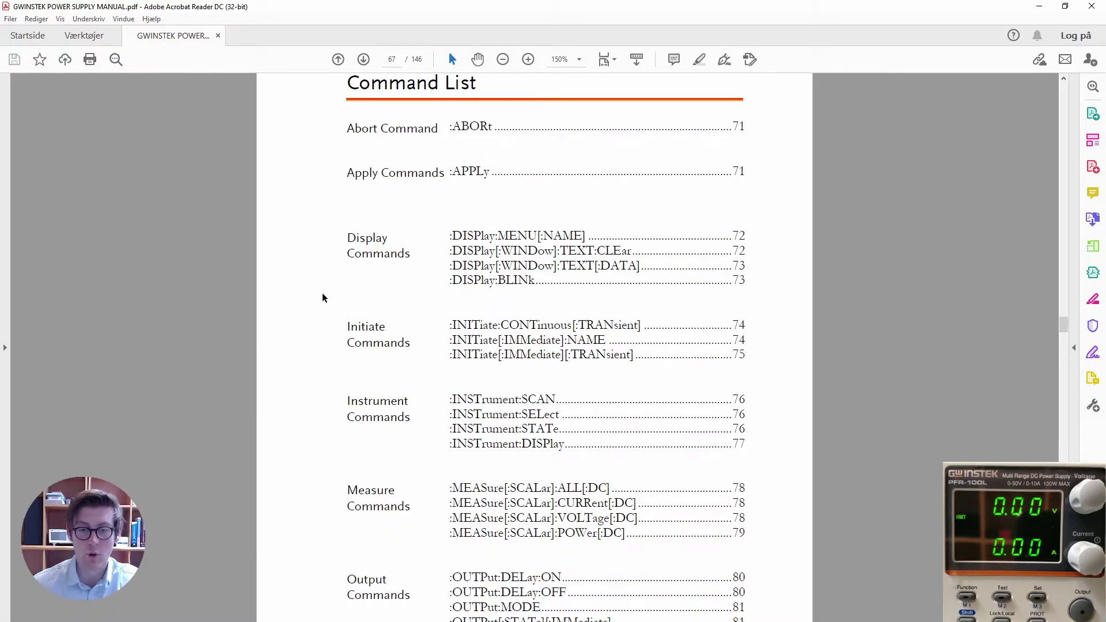
{"action": "scroll", "coordinate": [475, 281], "scroll_direction": "down", "scroll_amount": 3}
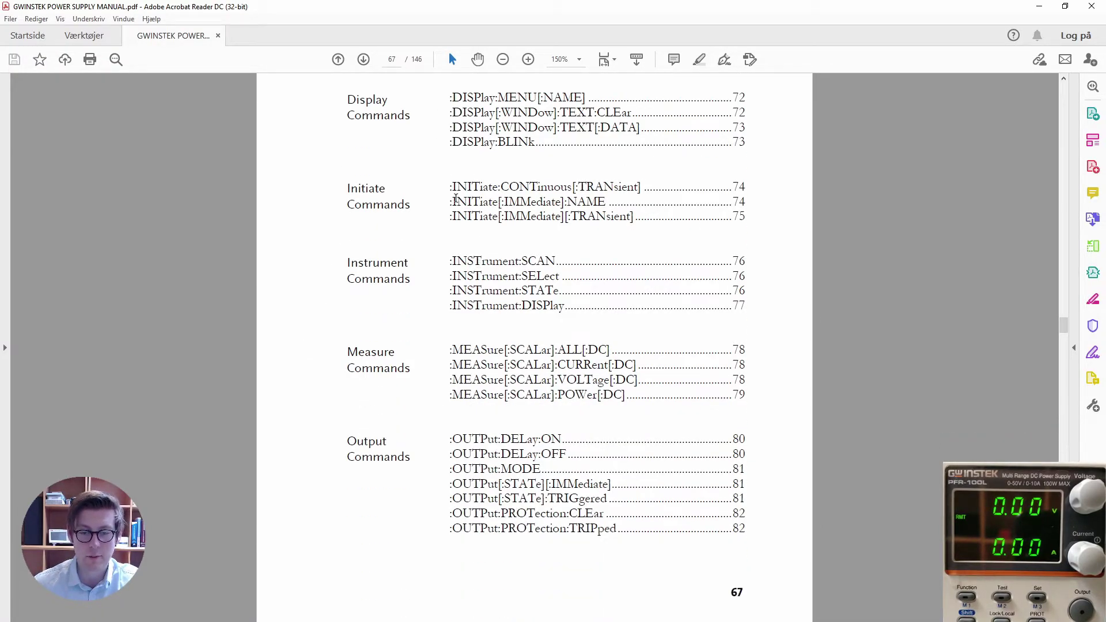
{"action": "scroll", "coordinate": [490, 279], "scroll_direction": "down", "scroll_amount": 3}
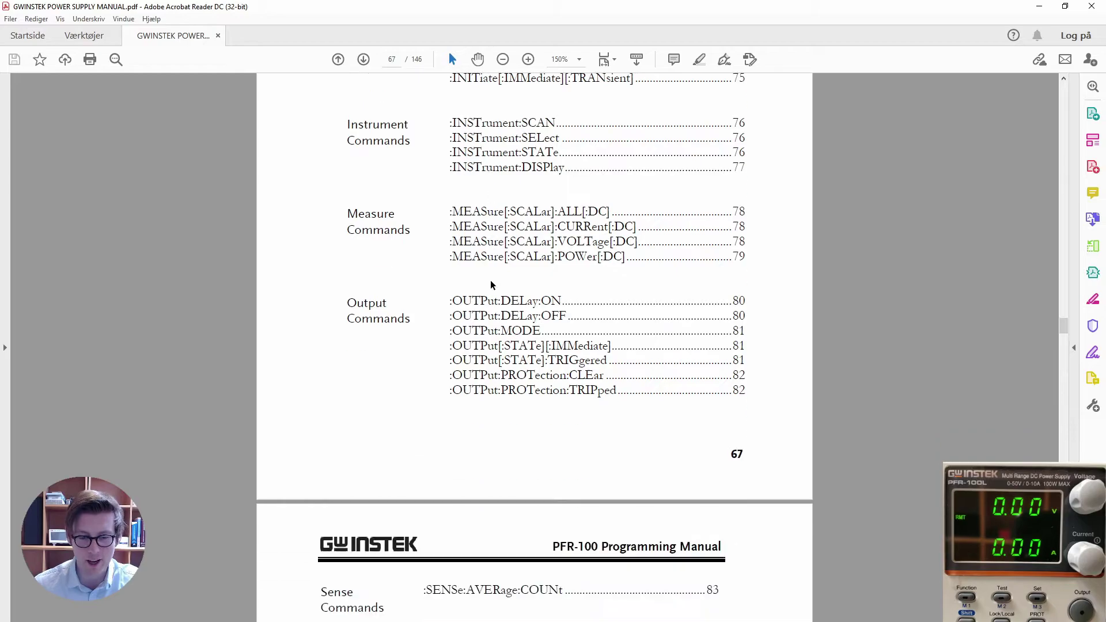
{"action": "scroll", "coordinate": [490, 279], "scroll_direction": "down", "scroll_amount": 5}
{"action": "scroll", "coordinate": [491, 279], "scroll_direction": "down", "scroll_amount": 2}
{"action": "scroll", "coordinate": [490, 280], "scroll_direction": "down", "scroll_amount": 3}
{"action": "scroll", "coordinate": [491, 236], "scroll_direction": "down", "scroll_amount": 1}
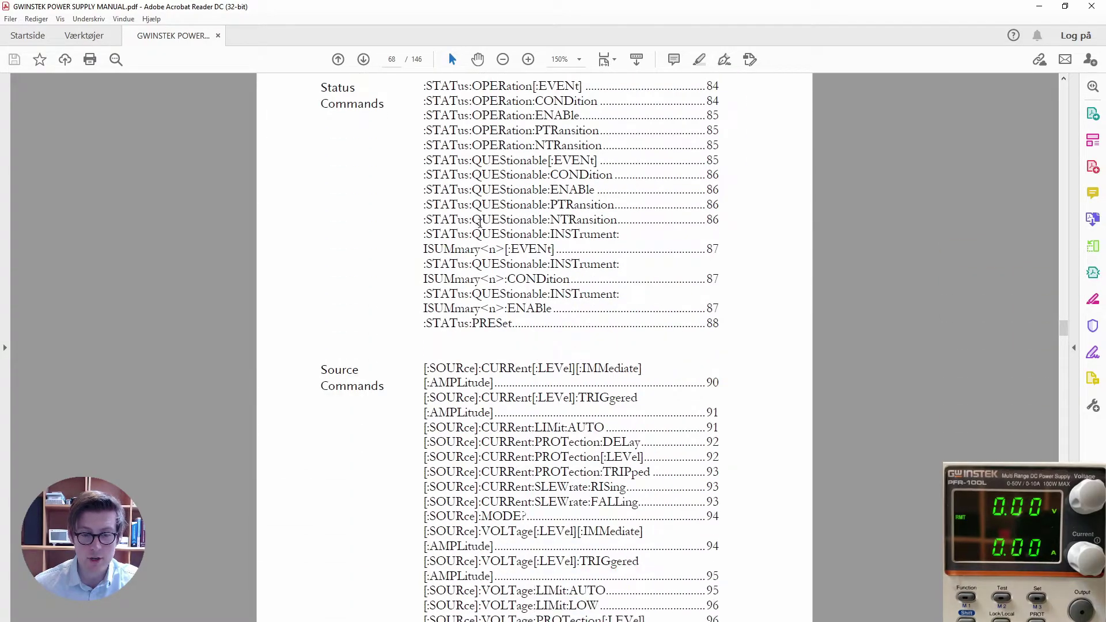
{"action": "scroll", "coordinate": [467, 260], "scroll_direction": "down", "scroll_amount": 1}
{"action": "scroll", "coordinate": [424, 298], "scroll_direction": "down", "scroll_amount": 1}
{"action": "scroll", "coordinate": [434, 287], "scroll_direction": "down", "scroll_amount": 1}
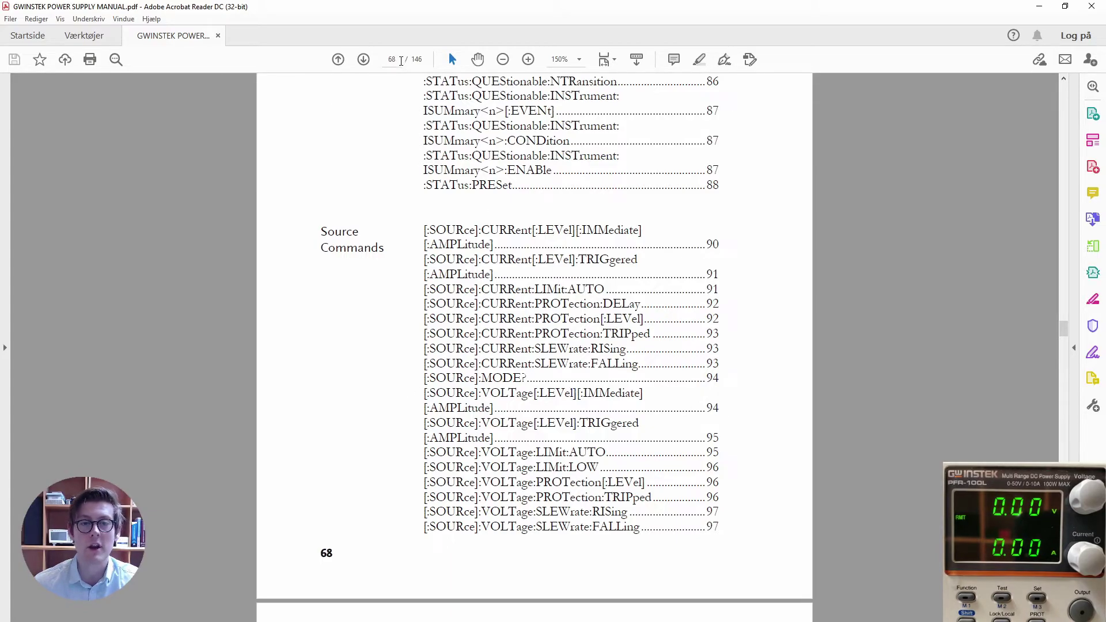
{"action": "left_click", "coordinate": [392, 59]}
{"action": "type", "text": "94"}
{"action": "key", "text": "Return"}
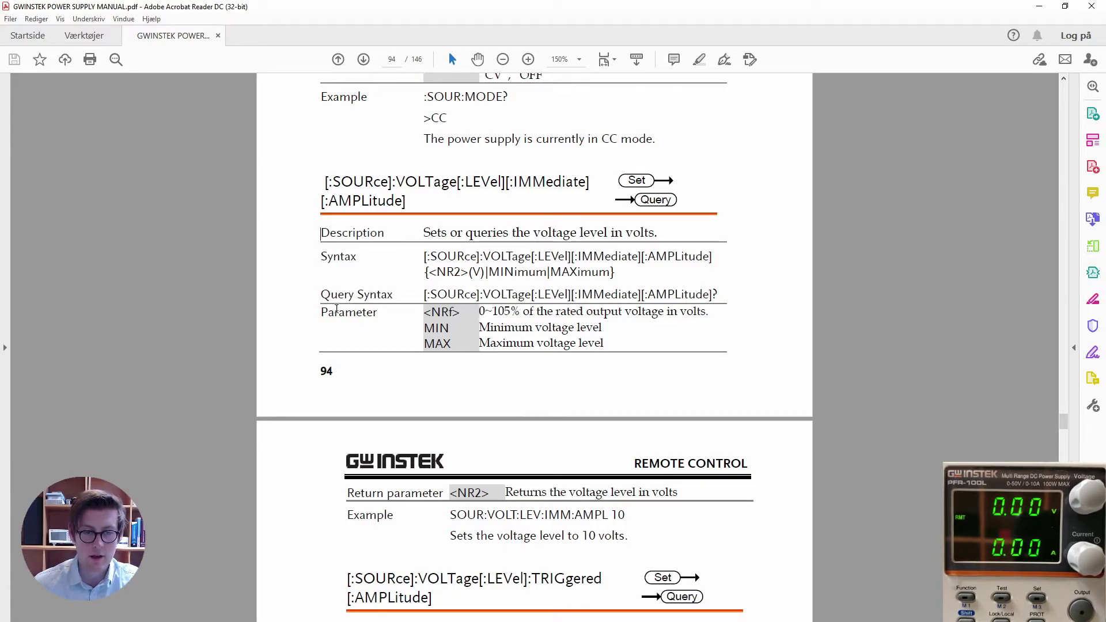
{"action": "left_click_drag", "start_coordinate": [420, 256], "coordinate": [615, 272]}
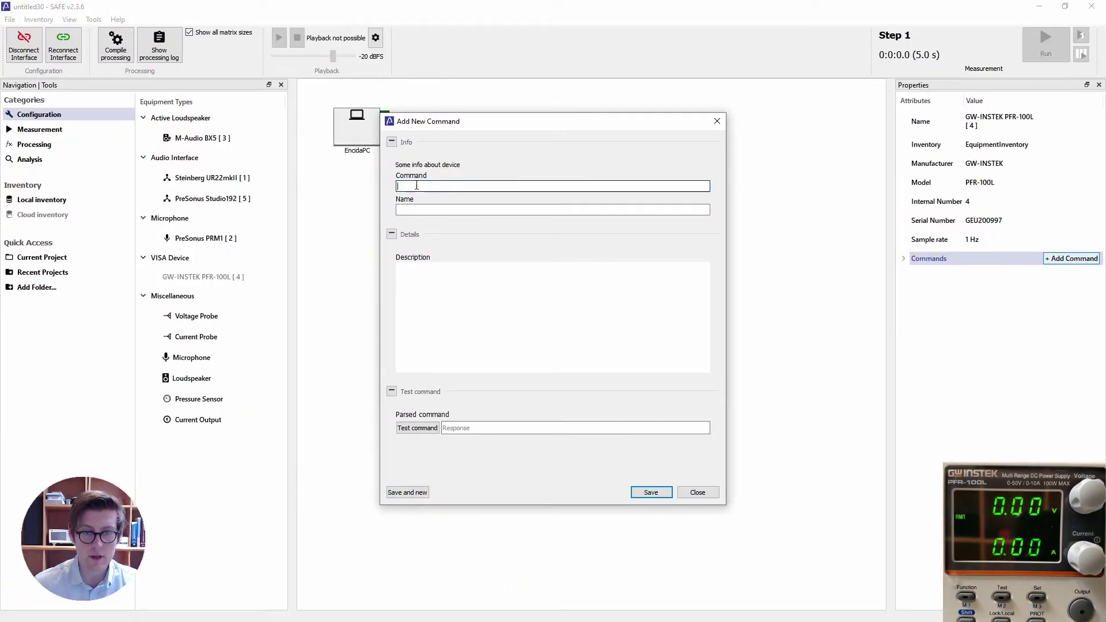
Paste the copied VOLTage syntax as the command and name it Set Voltage
{"action": "type", "text": "[:SOURce]:VOLTage[:LEVel][:IMMediate][:AMPLitude] {<NR2>(V)|MINimum|MAXimum}"}
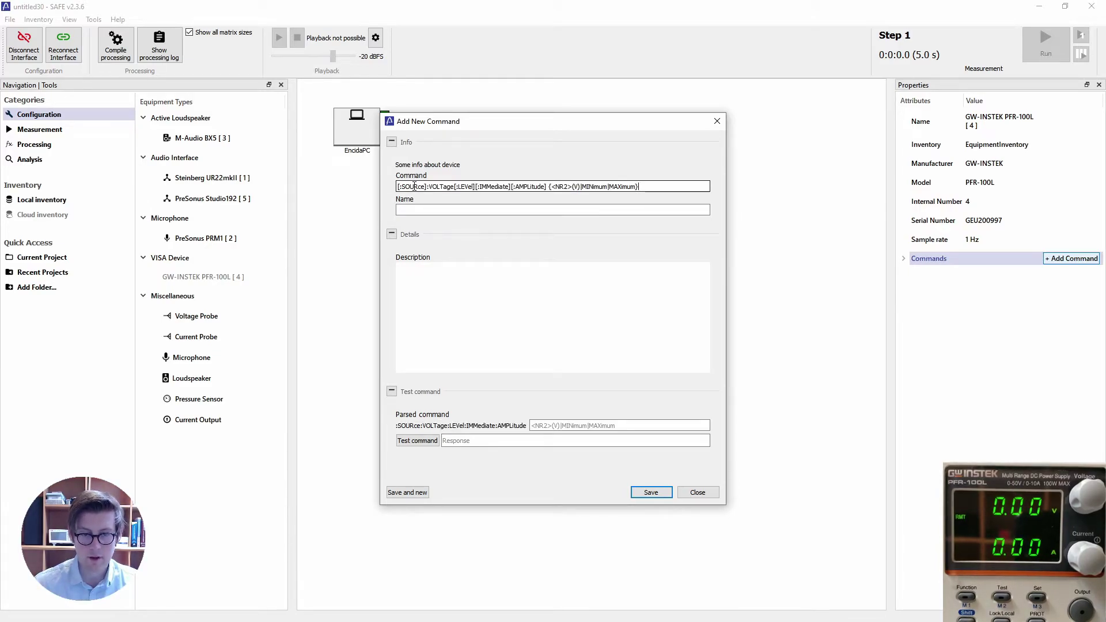
{"action": "left_click", "coordinate": [415, 209]}
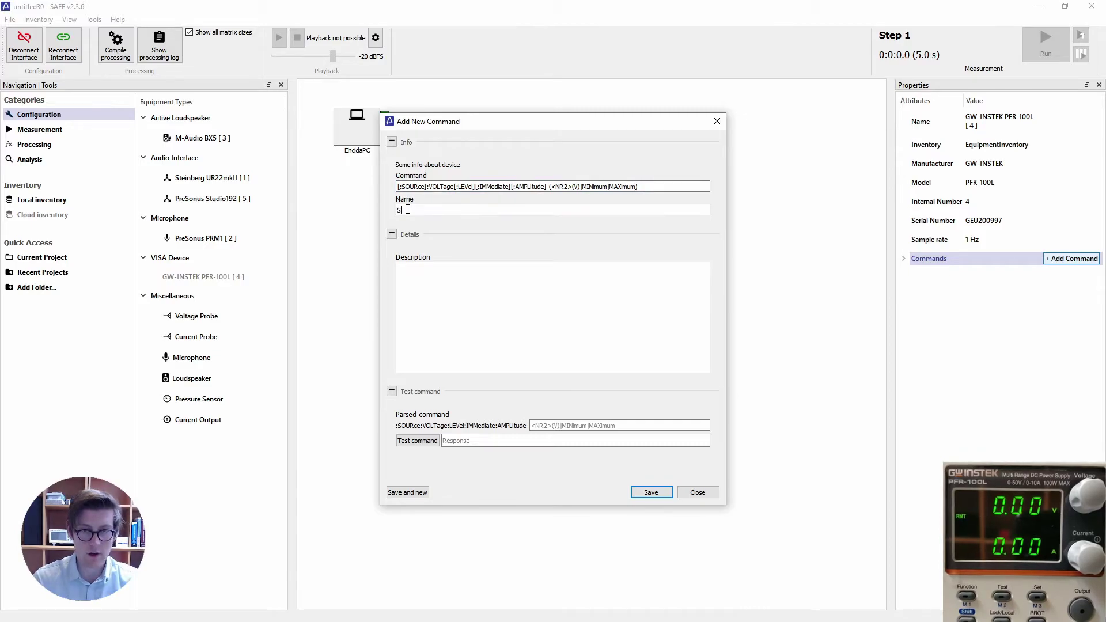
{"action": "type", "text": "Set Voltage"}
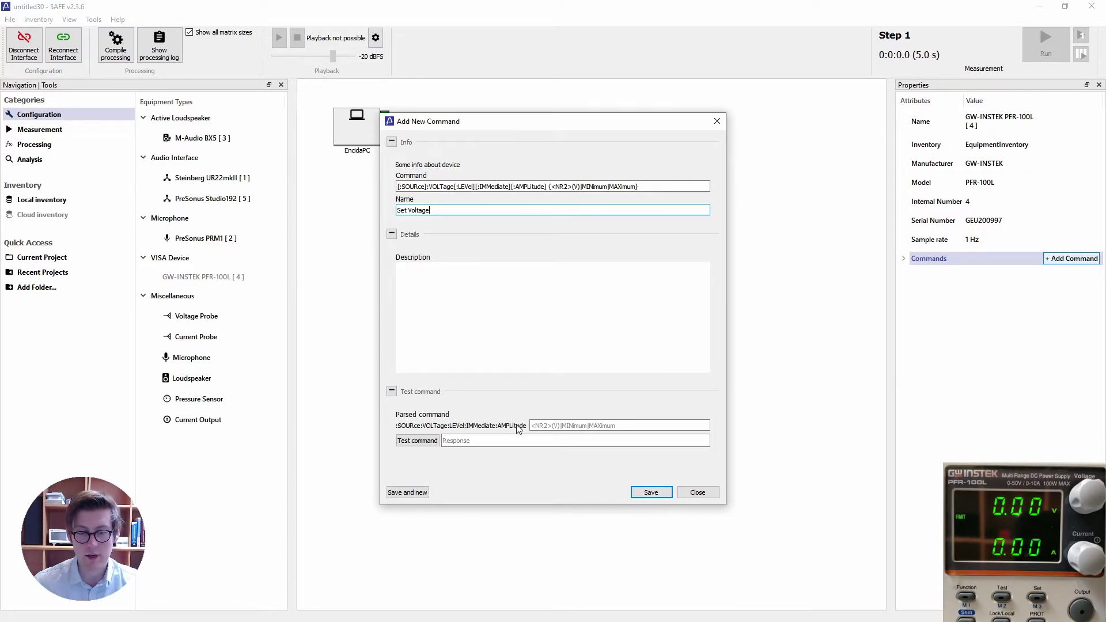
Test Set Voltage with parameter 5, then with 0
{"action": "left_click", "coordinate": [537, 427]}
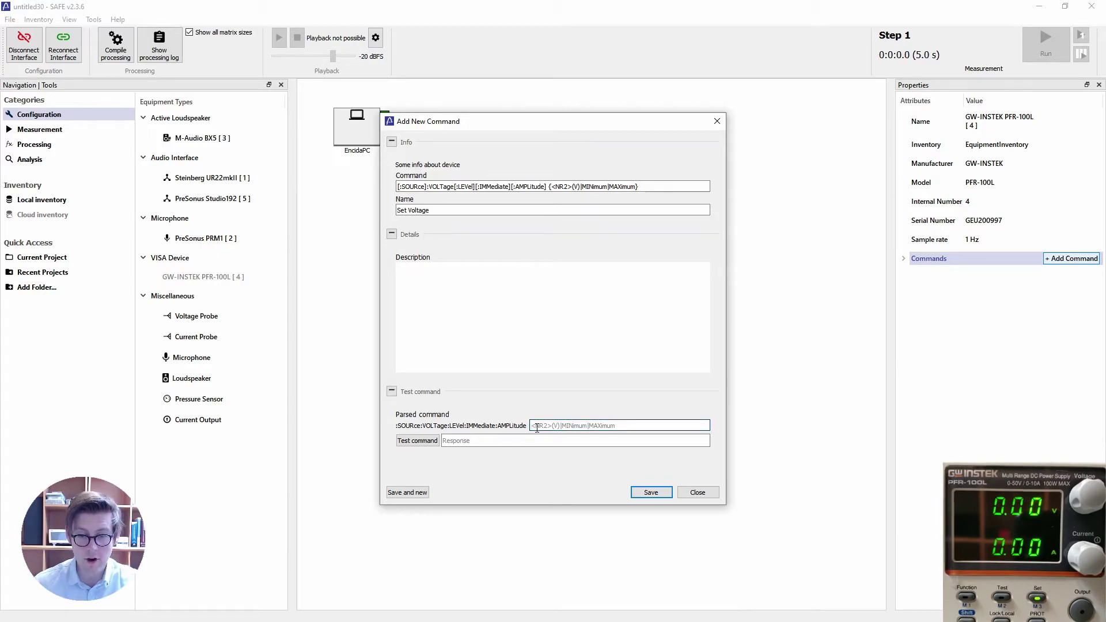
{"action": "type", "text": "5"}
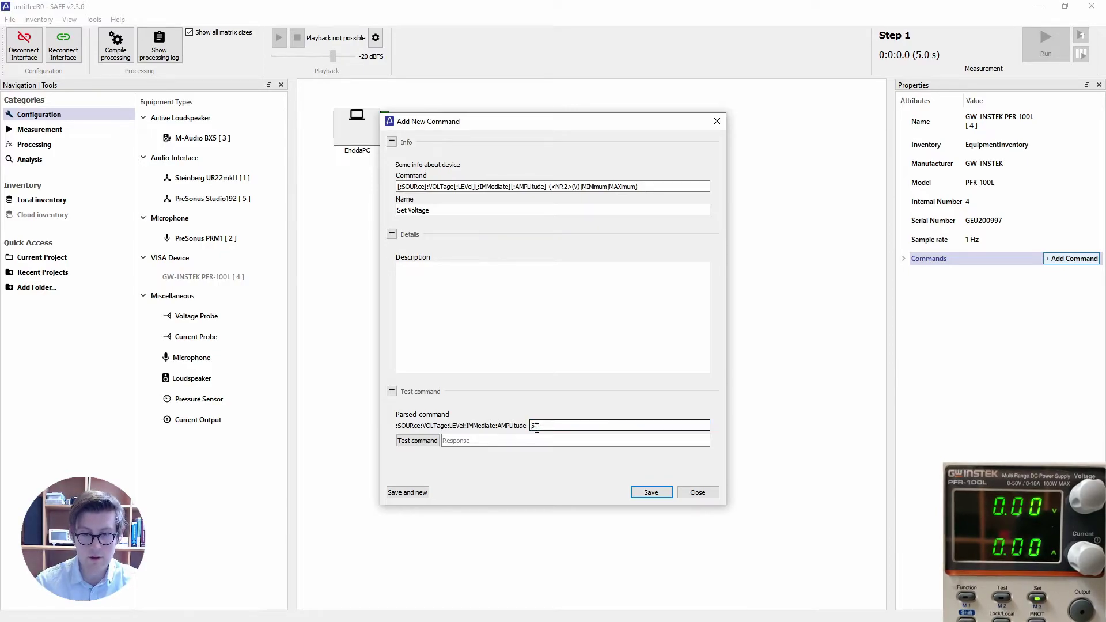
{"action": "left_click", "coordinate": [406, 443]}
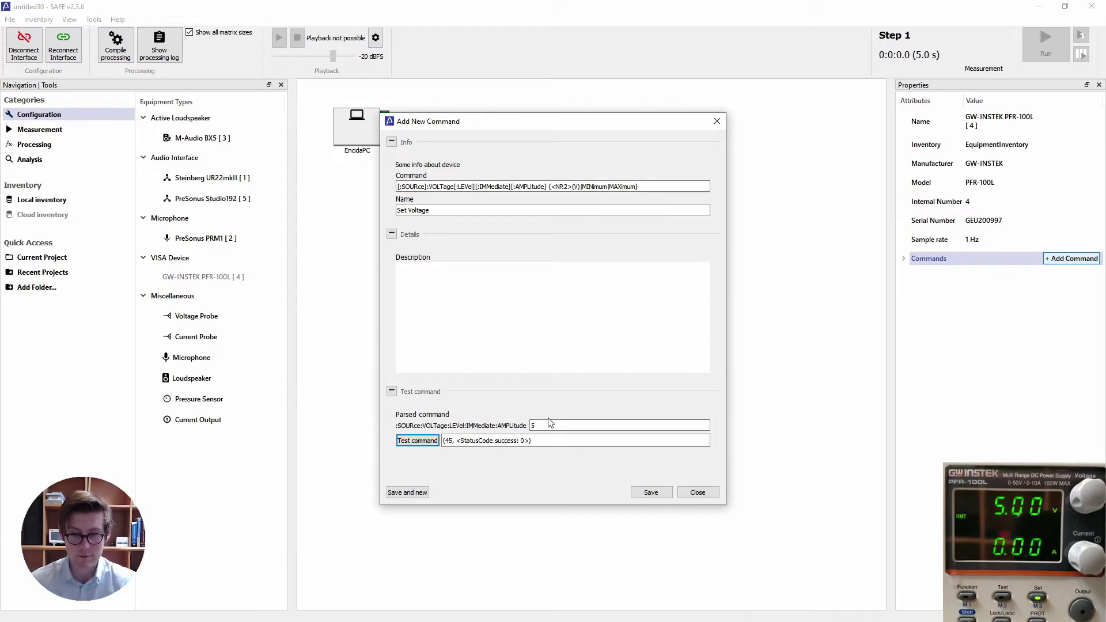
{"action": "key", "text": "shift+Tab"}
{"action": "type", "text": "0"}
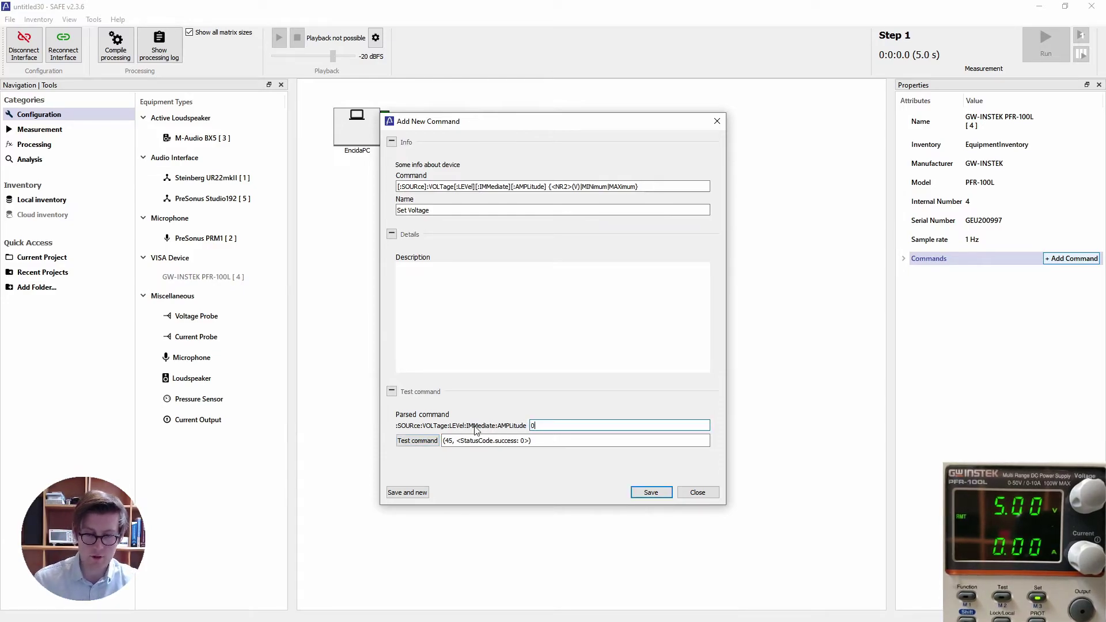
{"action": "left_click", "coordinate": [405, 442]}
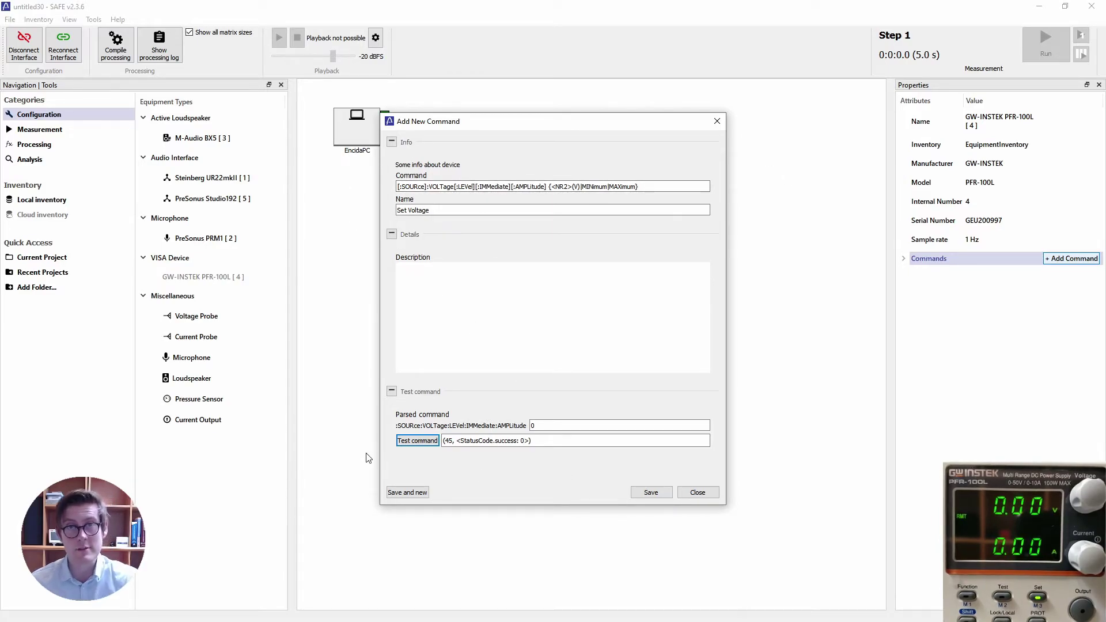
Save Set Voltage, review the PFR-100L command list, and open the Measurement sequence
{"action": "left_click", "coordinate": [646, 497]}
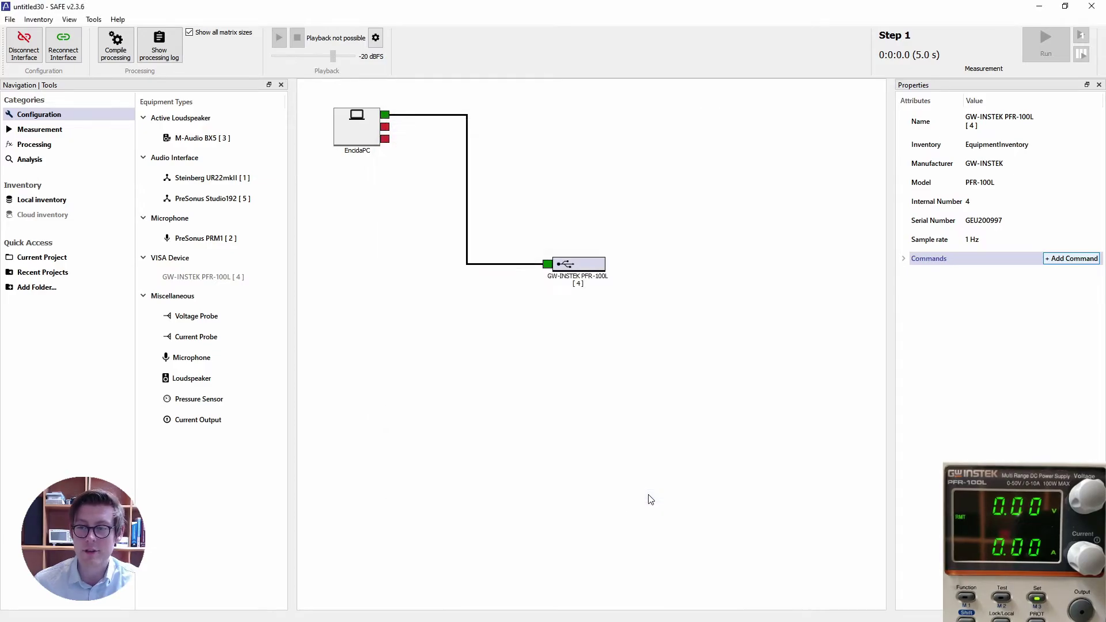
{"action": "left_click", "coordinate": [904, 260]}
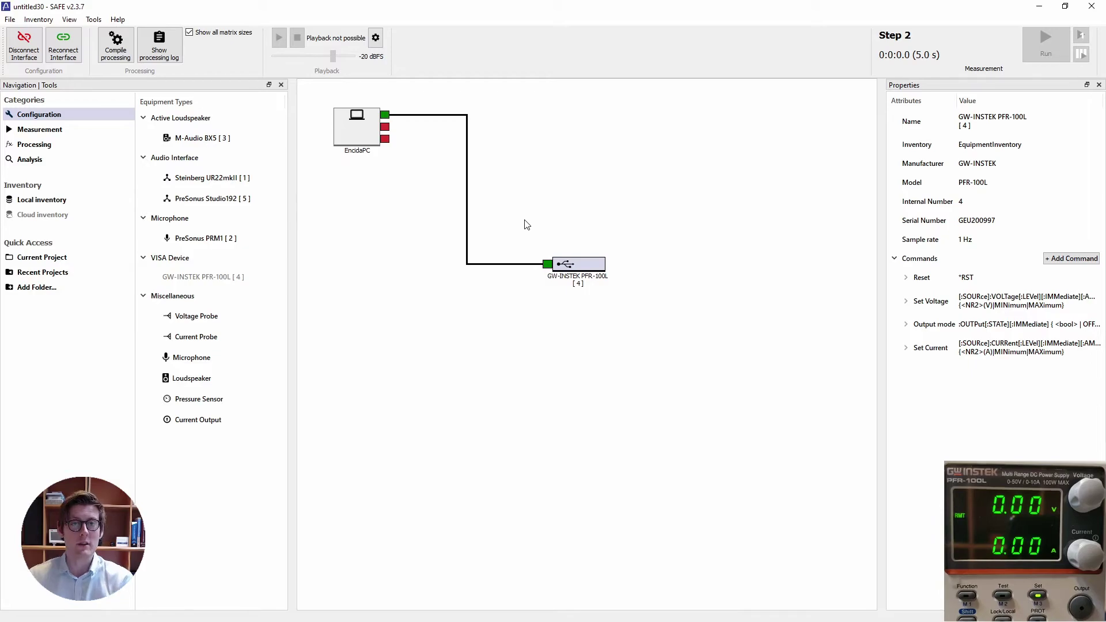
{"action": "left_click", "coordinate": [62, 134]}
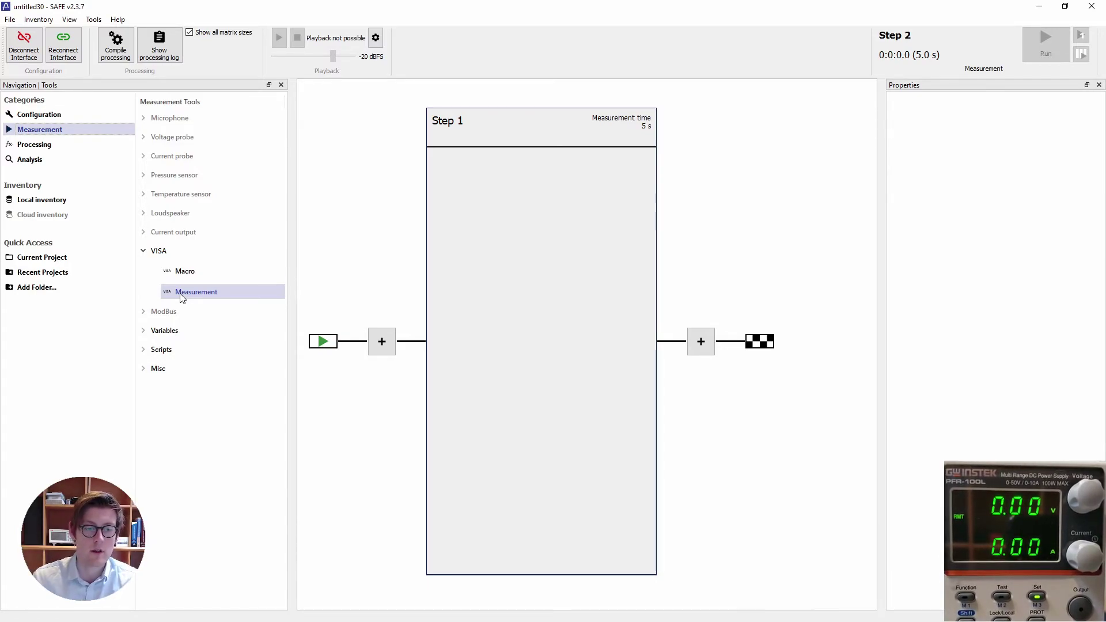
Add a VISA macro track to Step 1 with Set Voltage, Set Current and Output mode
{"action": "left_click_drag", "start_coordinate": [183, 270], "coordinate": [487, 183]}
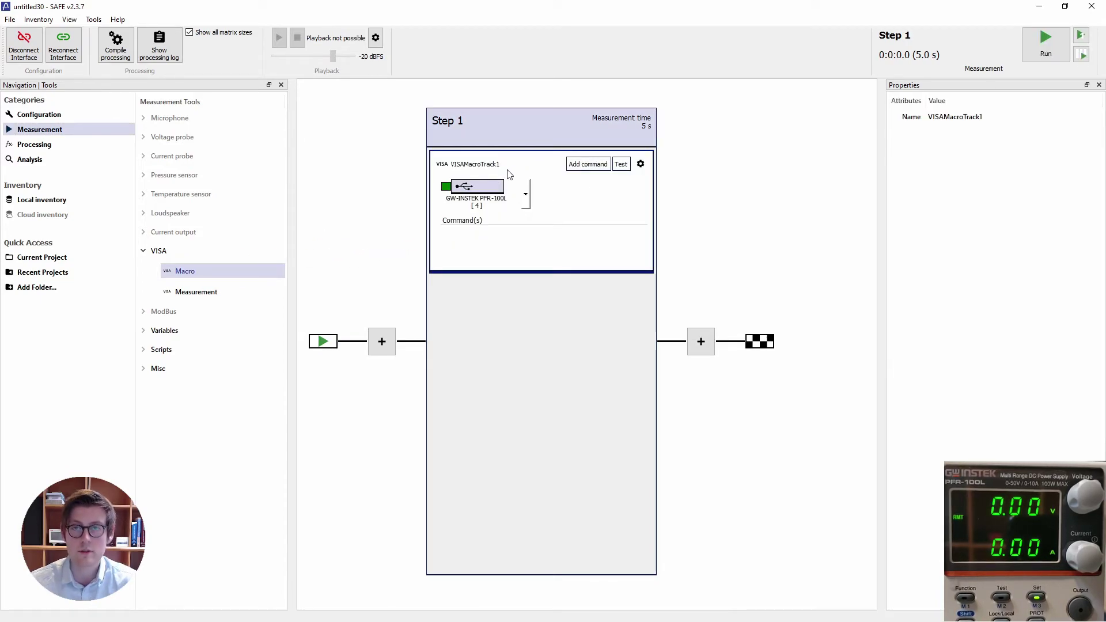
{"action": "left_click", "coordinate": [586, 164]}
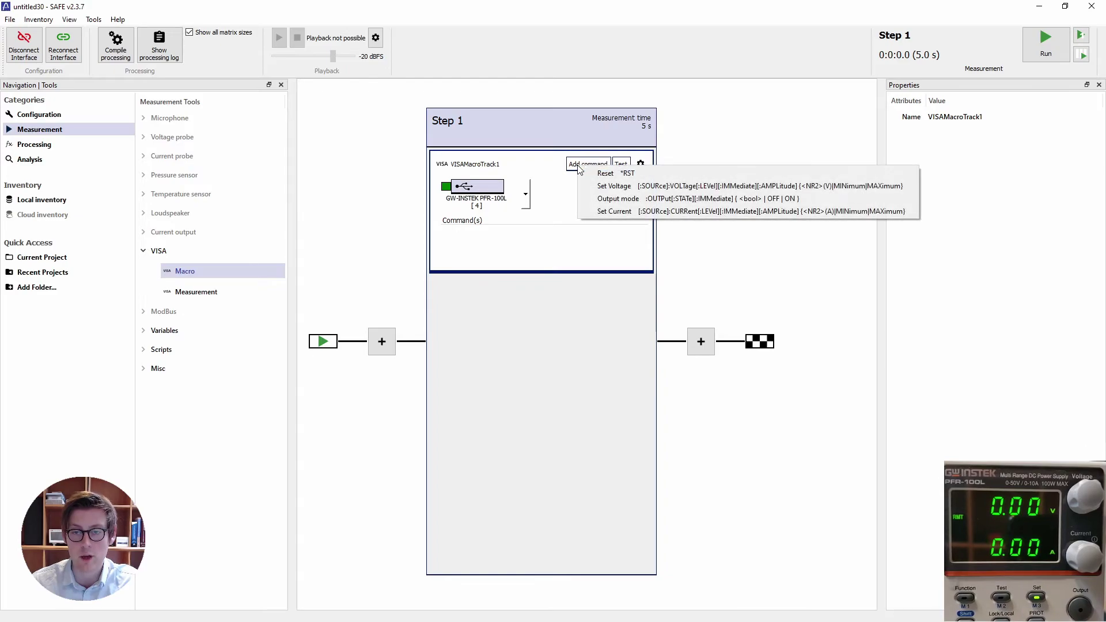
{"action": "left_click", "coordinate": [602, 189]}
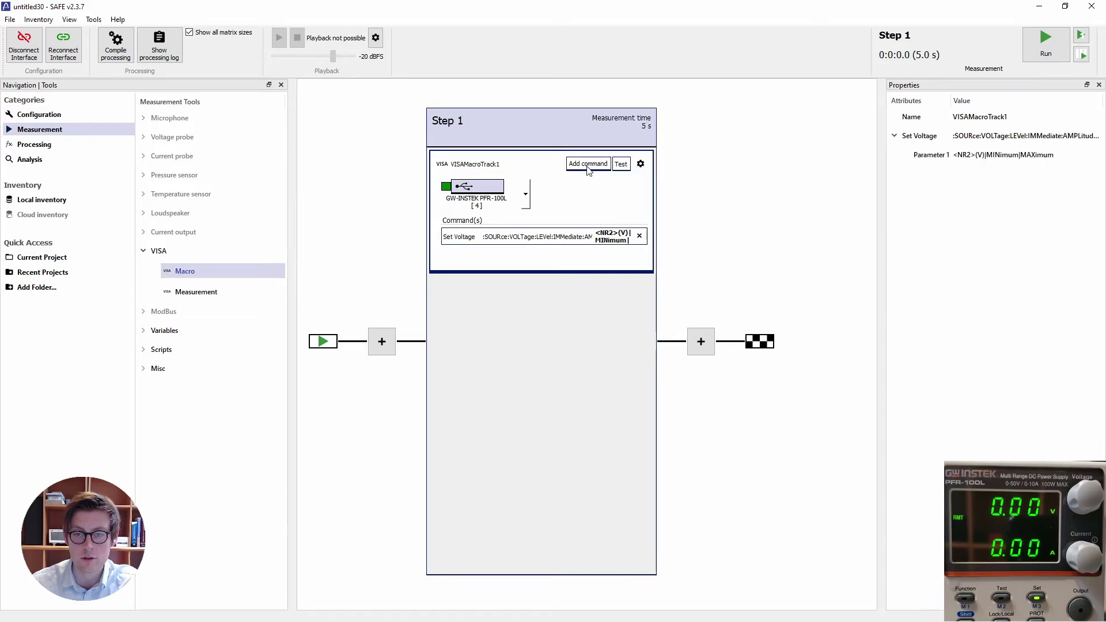
{"action": "left_click", "coordinate": [588, 165]}
{"action": "left_click", "coordinate": [608, 213]}
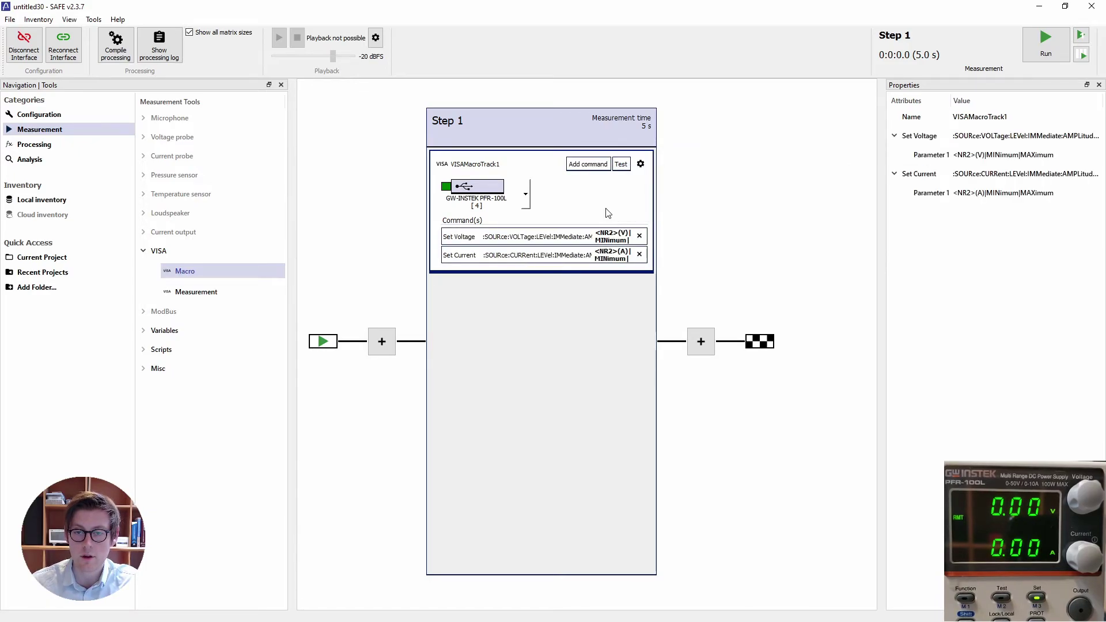
{"action": "left_click", "coordinate": [588, 164]}
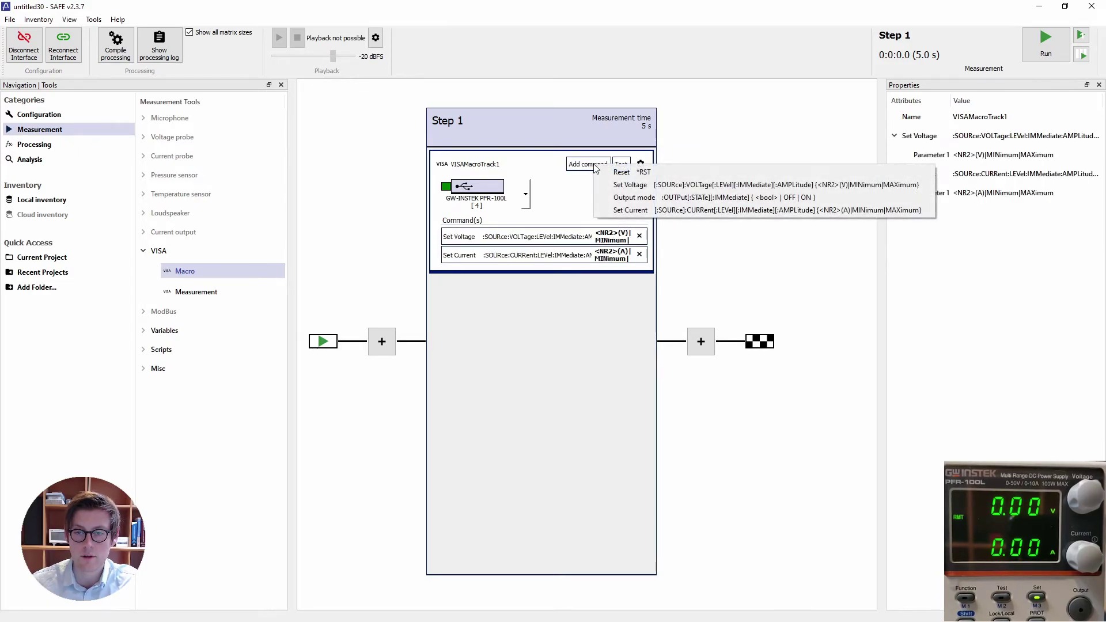
{"action": "left_click", "coordinate": [615, 198]}
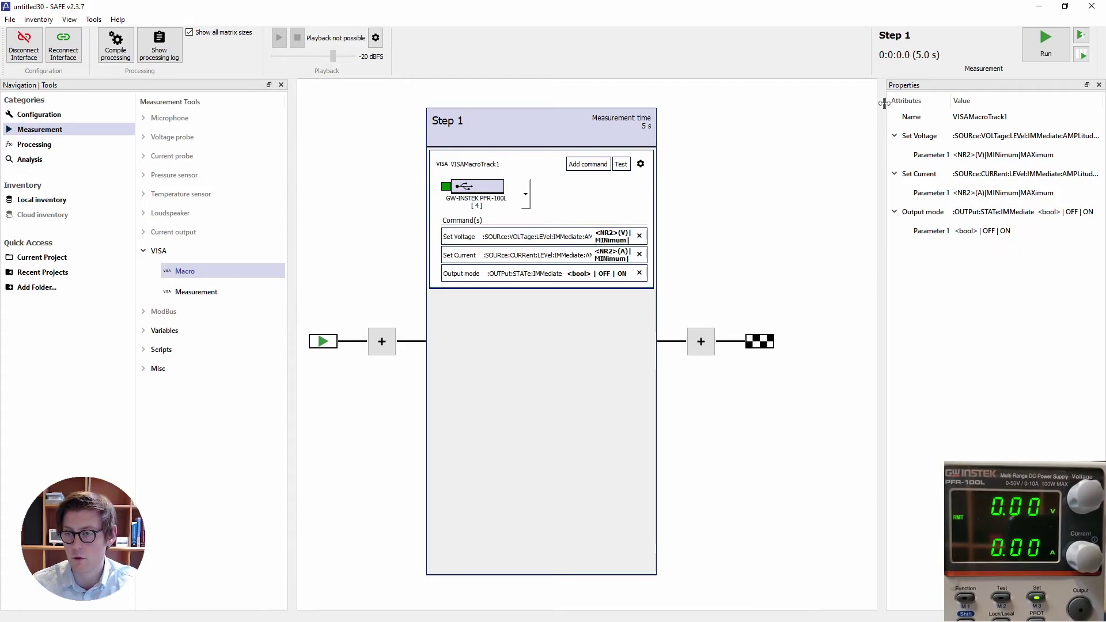
Set the macro parameters to voltage 10, current 1 and output mode ON
{"action": "left_click_drag", "start_coordinate": [879, 129], "coordinate": [843, 130]}
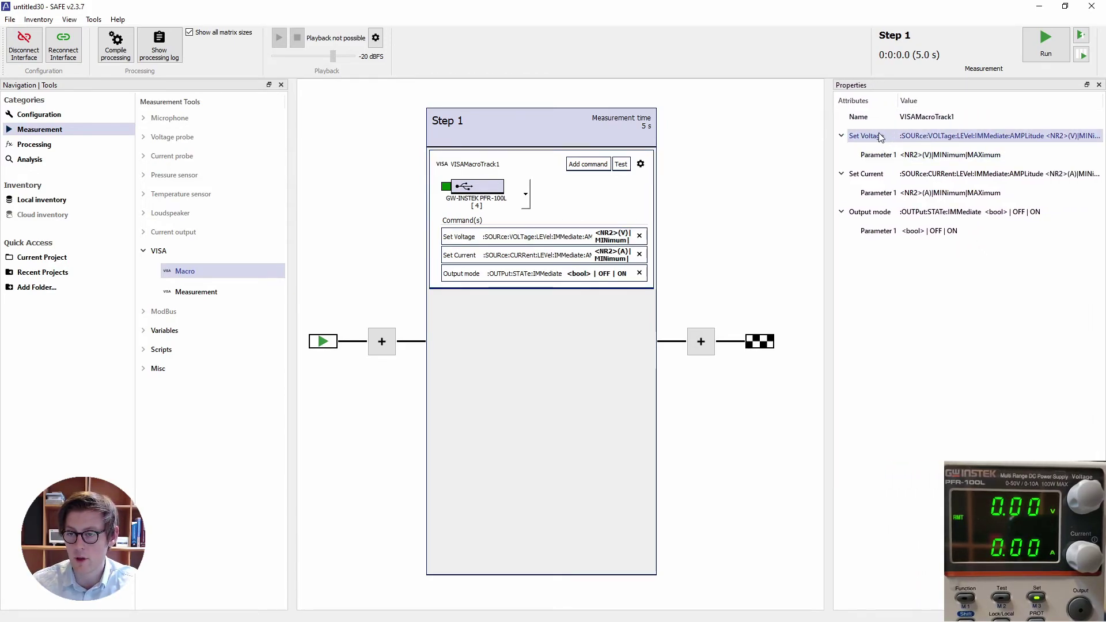
{"action": "left_click", "coordinate": [920, 156]}
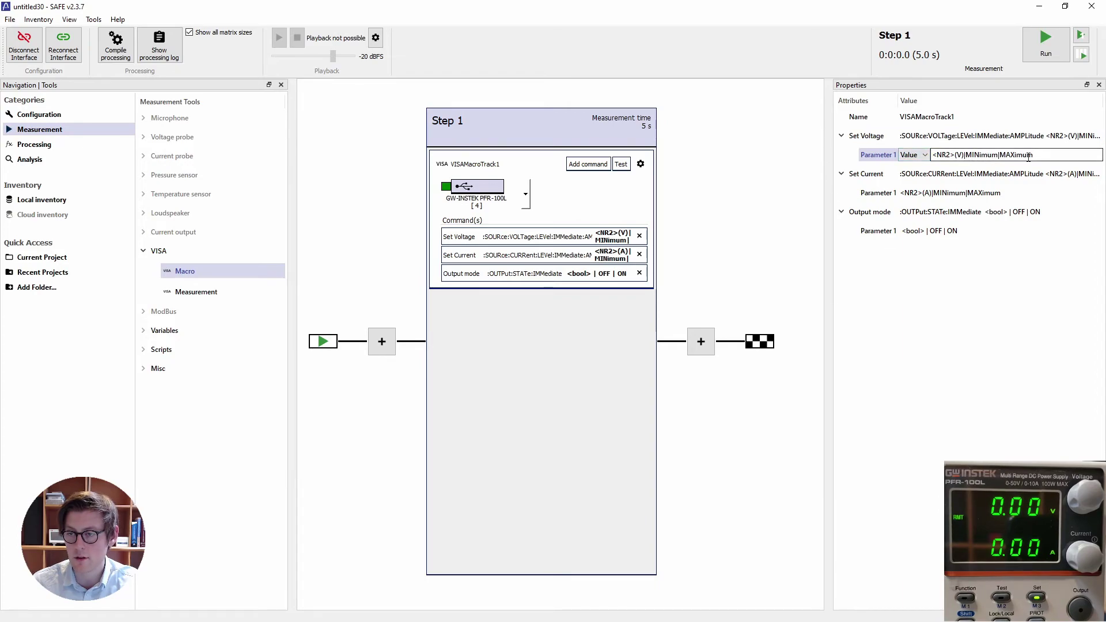
{"action": "left_click_drag", "start_coordinate": [1033, 156], "coordinate": [914, 160]}
{"action": "type", "text": "10"}
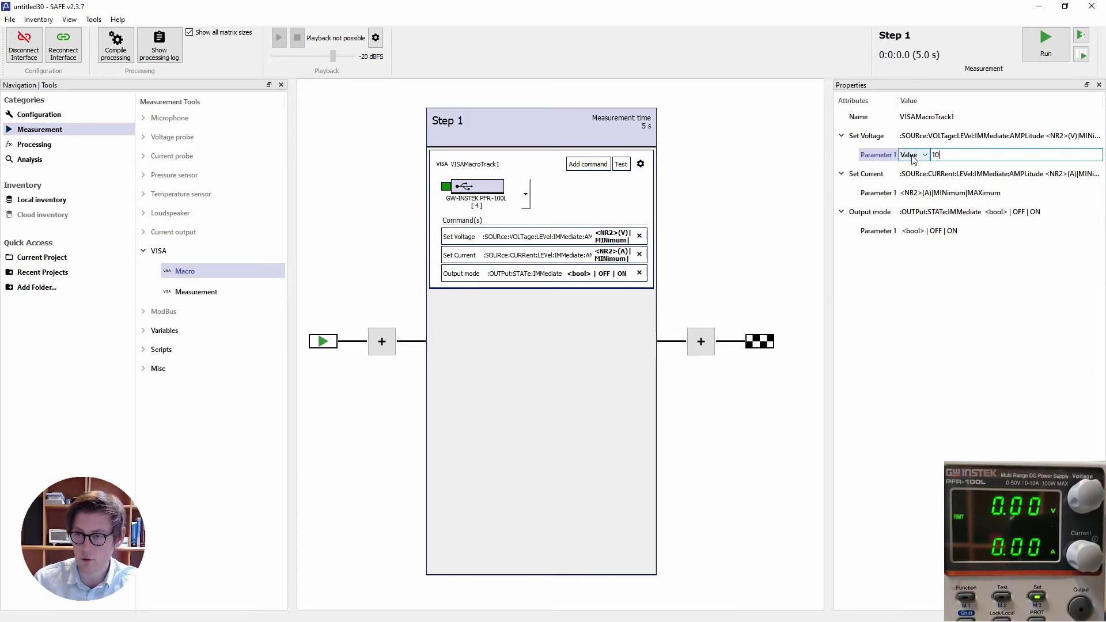
{"action": "left_click", "coordinate": [948, 212]}
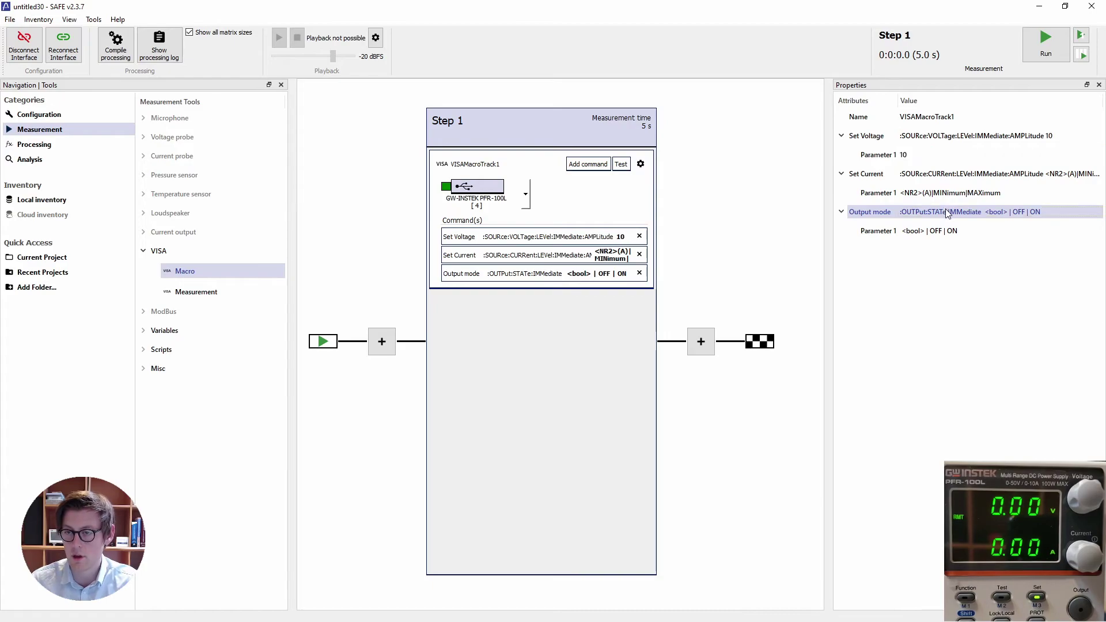
{"action": "double_click", "coordinate": [951, 193]}
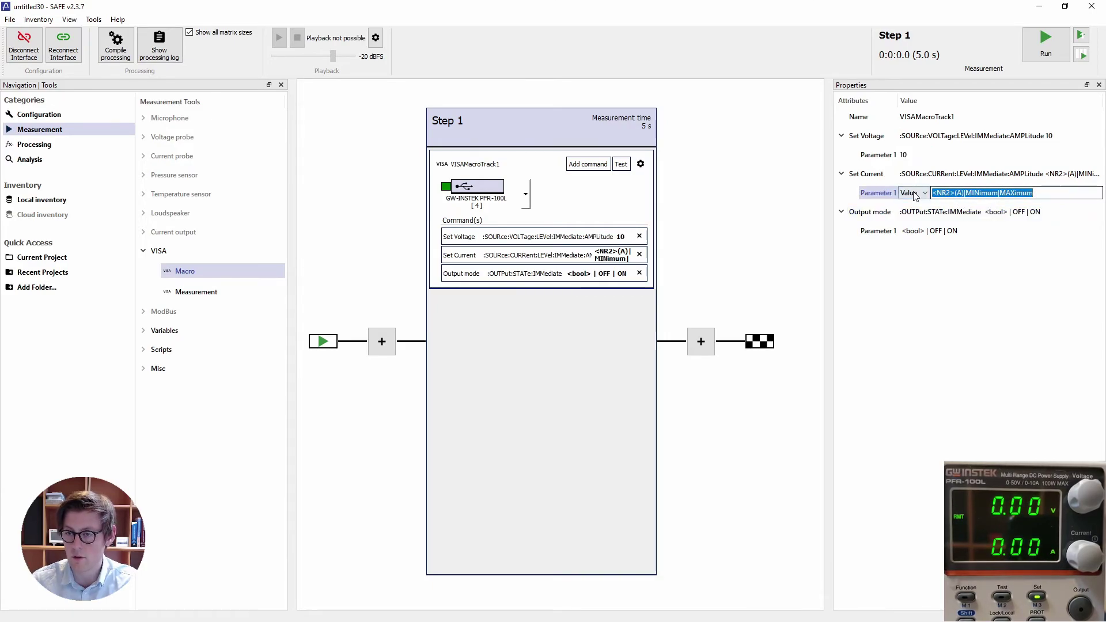
{"action": "type", "text": "1"}
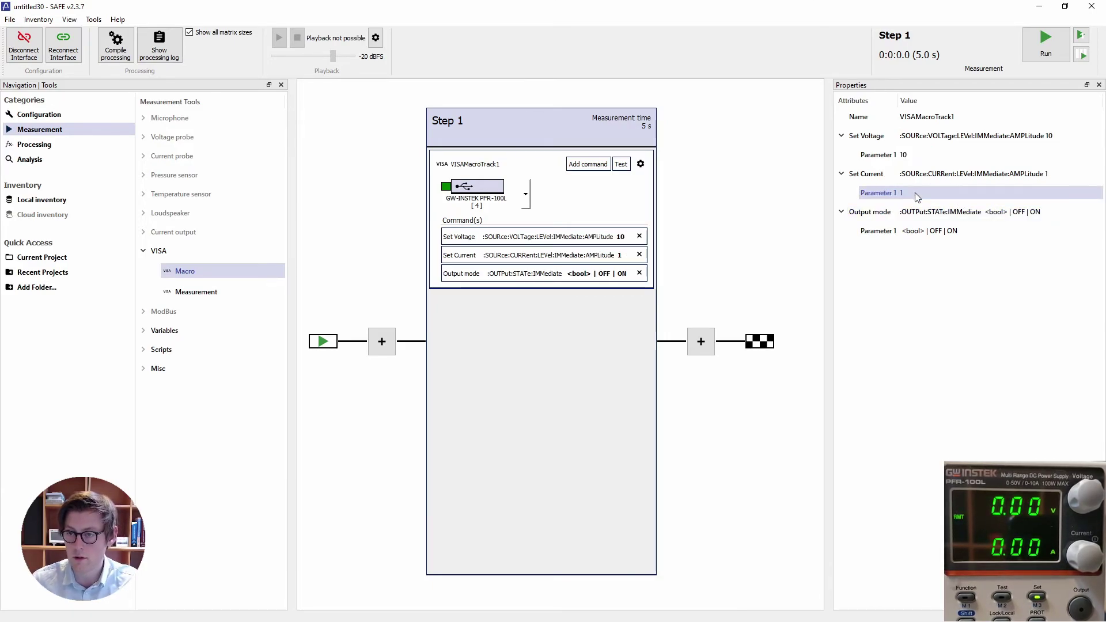
{"action": "left_click", "coordinate": [927, 233]}
{"action": "double_click", "coordinate": [927, 231]}
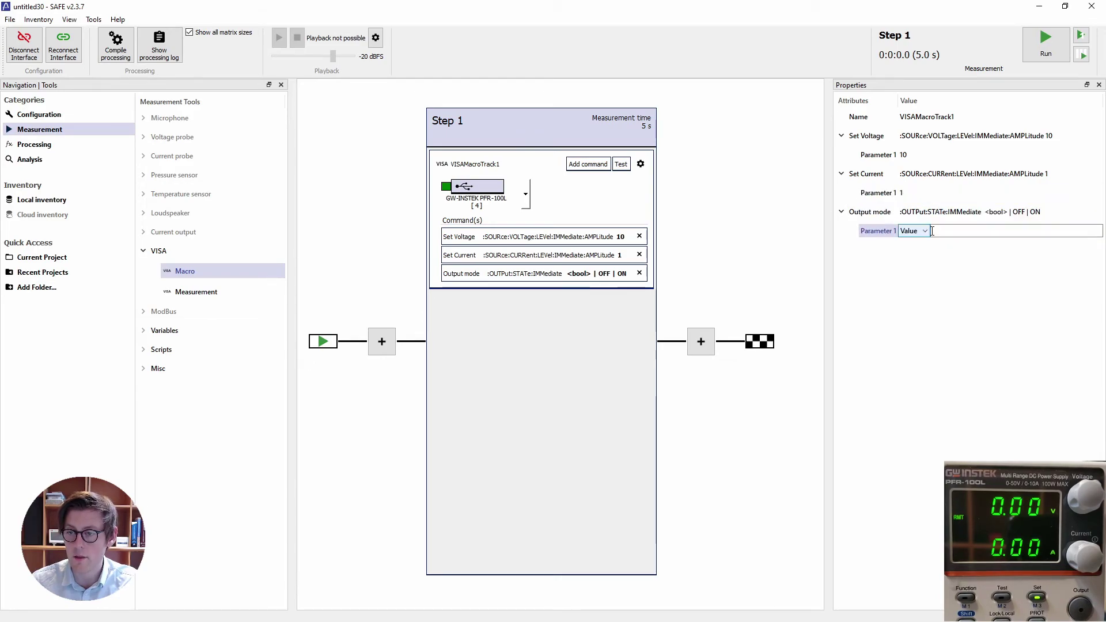
{"action": "type", "text": "ON"}
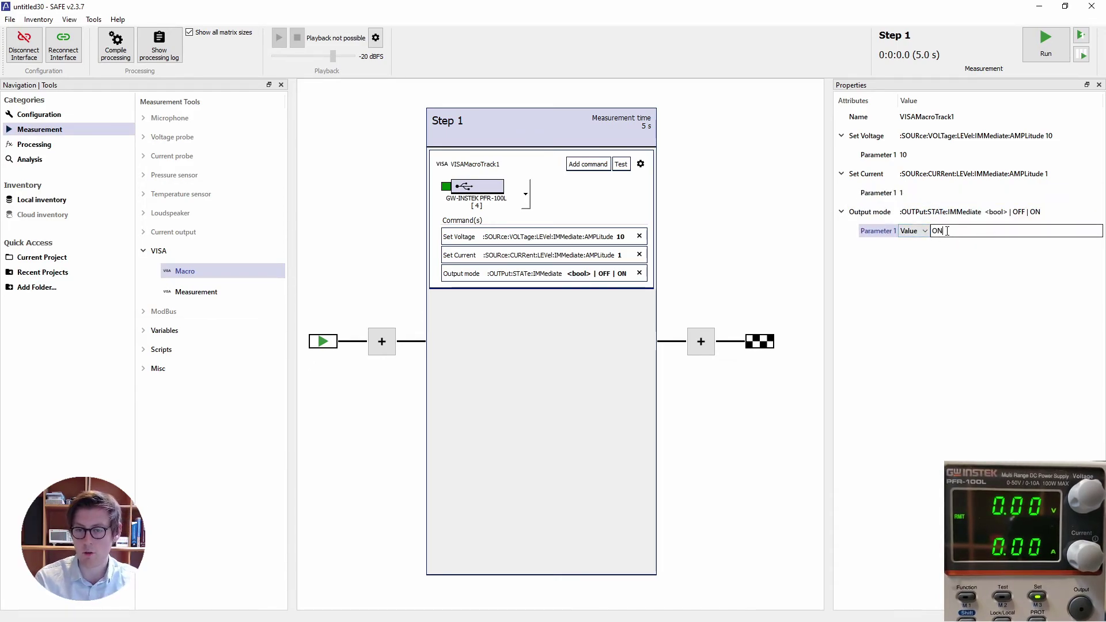
{"action": "key", "text": "Return"}
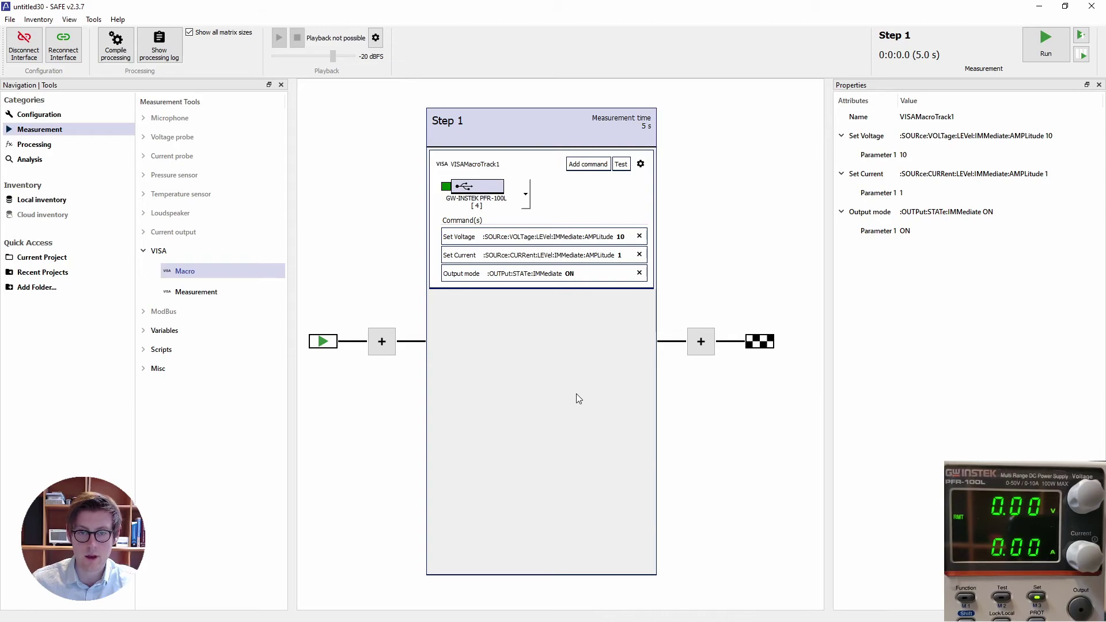
Add a second measurement step and place a VISA Macro track in Step 2
{"action": "left_click", "coordinate": [703, 340]}
{"action": "left_click", "coordinate": [749, 350]}
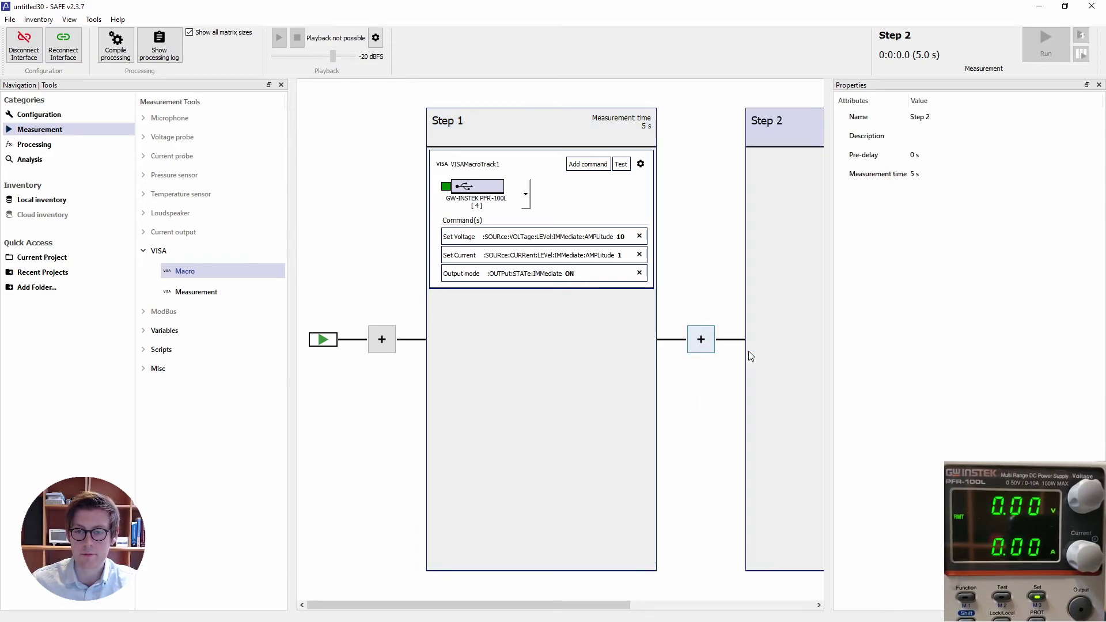
{"action": "left_click_drag", "start_coordinate": [216, 271], "coordinate": [765, 212]}
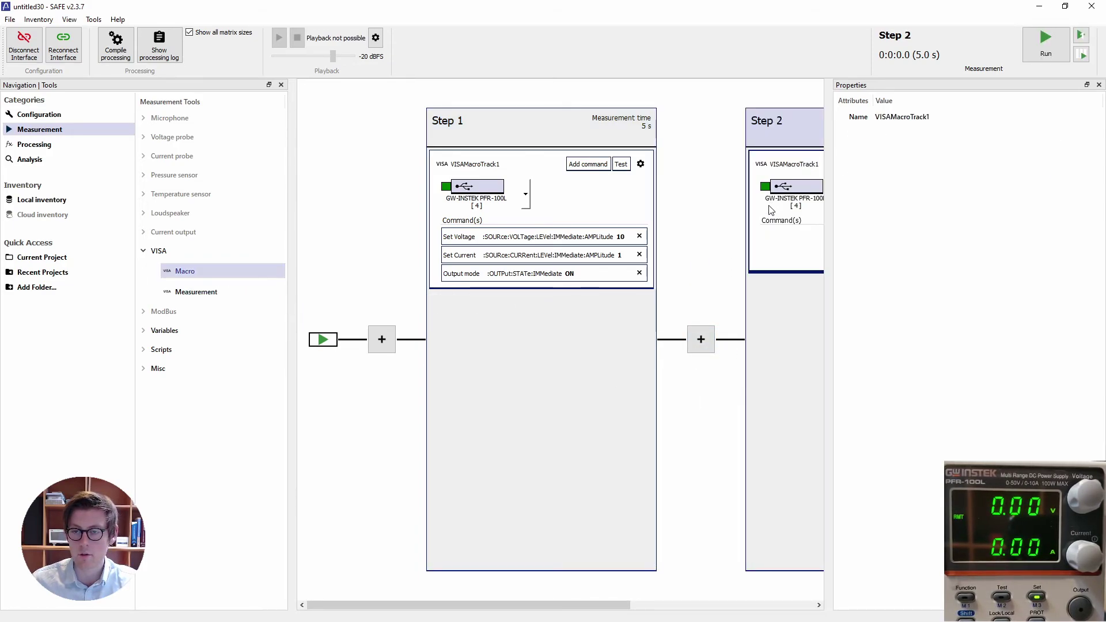
{"action": "left_click_drag", "start_coordinate": [430, 606], "coordinate": [504, 605]}
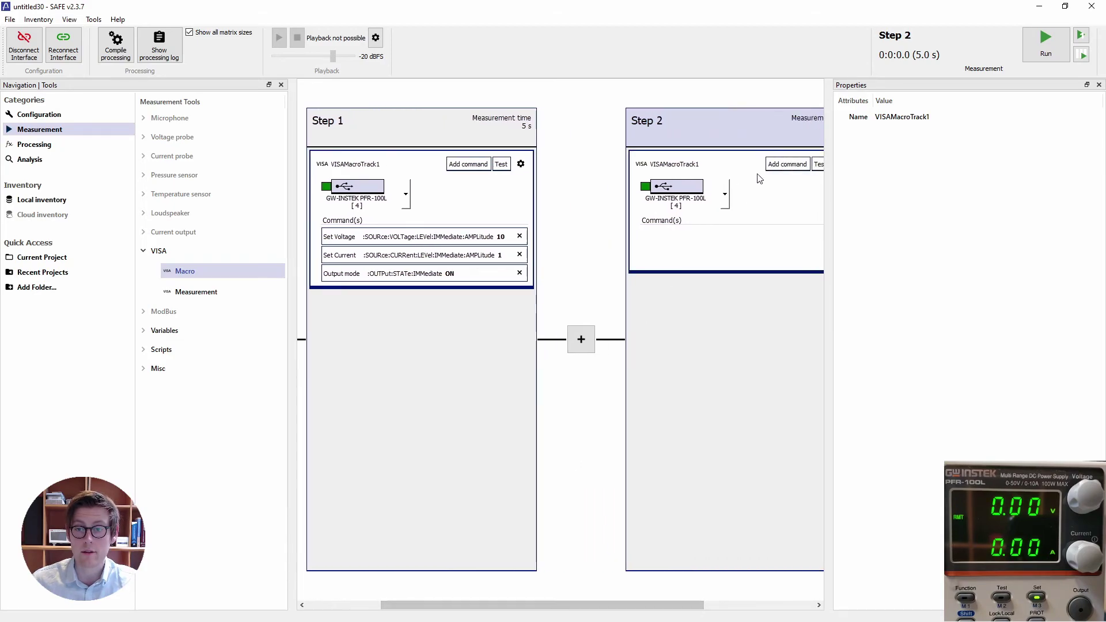
Give Step 2's VISA macro an Output mode command with Parameter 1 set to OFF
{"action": "left_click", "coordinate": [787, 165]}
{"action": "left_click", "coordinate": [783, 200]}
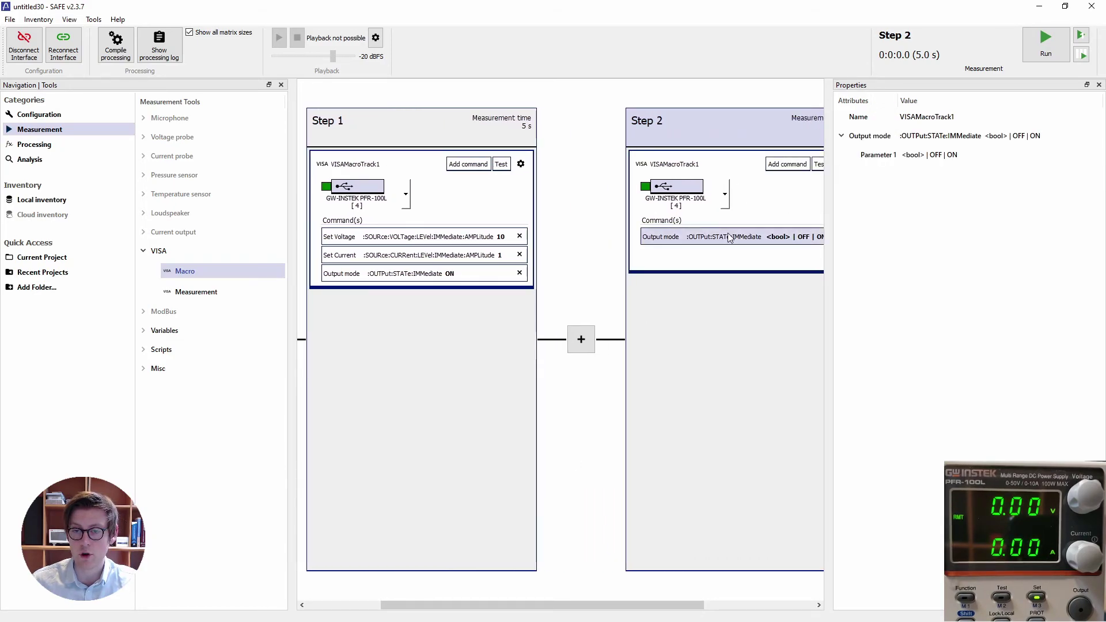
{"action": "left_click", "coordinate": [878, 155]}
{"action": "left_click", "coordinate": [958, 155]}
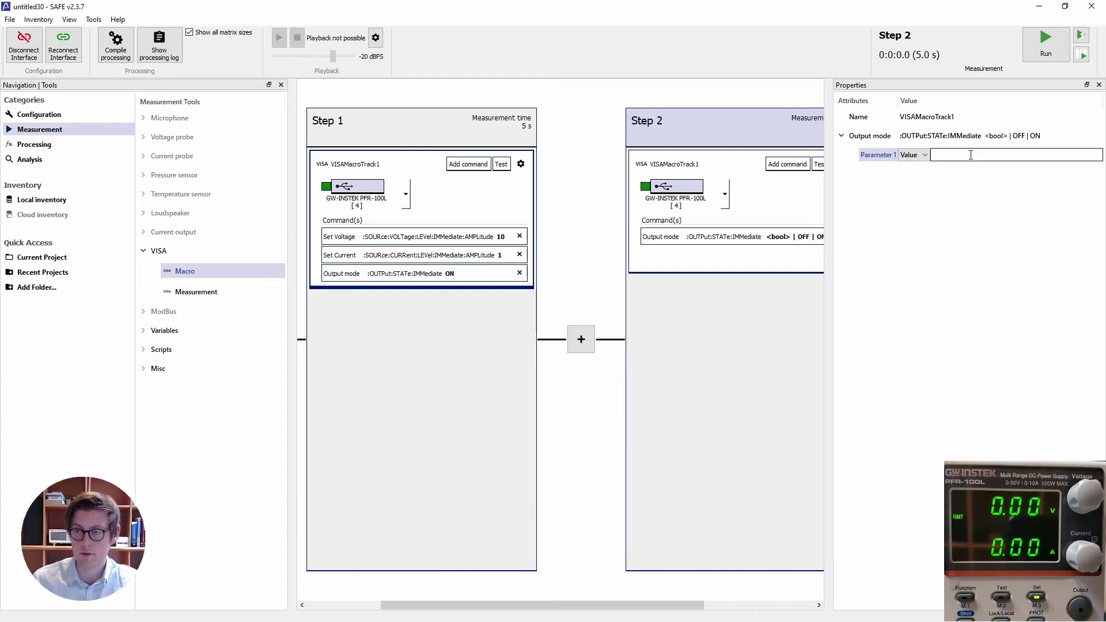
{"action": "type", "text": "OFF"}
{"action": "key", "text": "Return"}
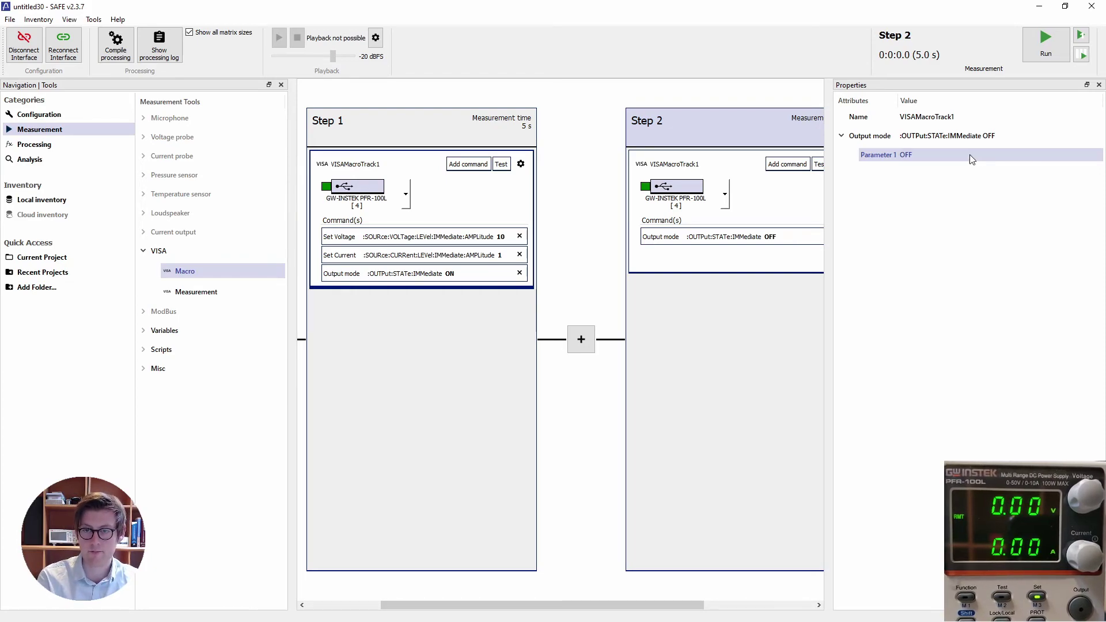
{"action": "left_click", "coordinate": [483, 129]}
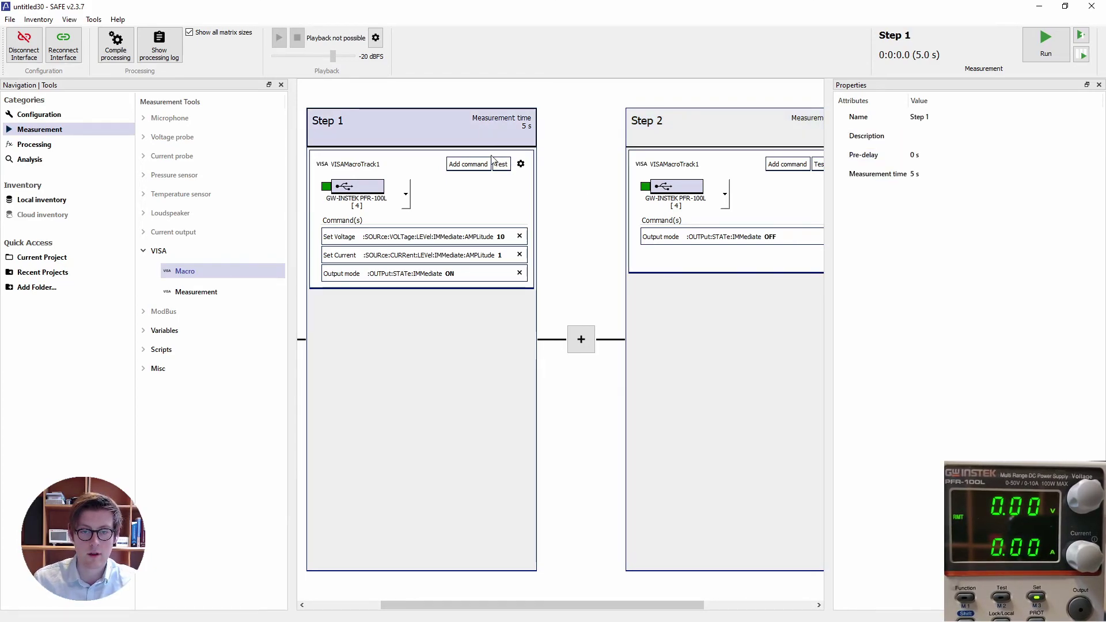
{"action": "left_click_drag", "start_coordinate": [565, 605], "coordinate": [543, 604]}
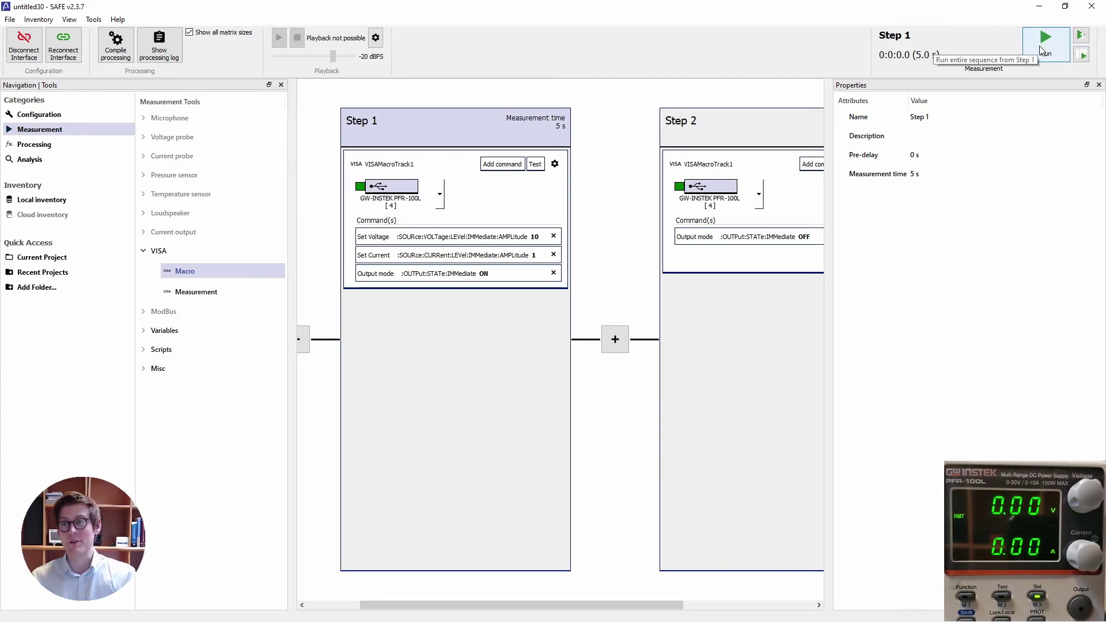
Run the full two-step sequence from Step 1 so the PFR-100L reaches 10 V and 1 A
{"action": "left_click", "coordinate": [1044, 51]}
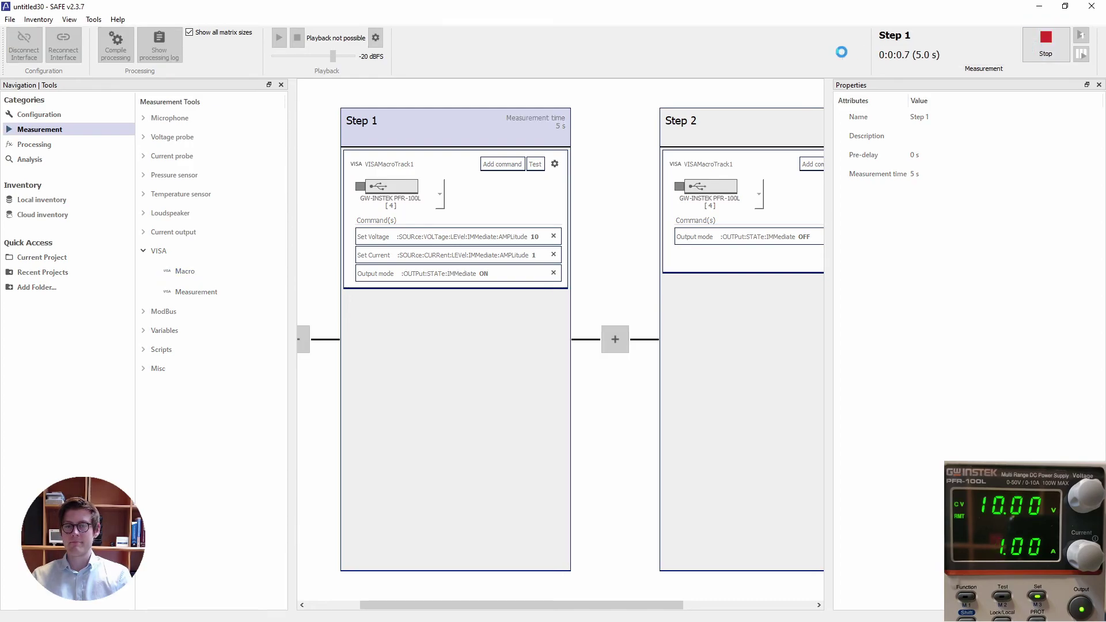